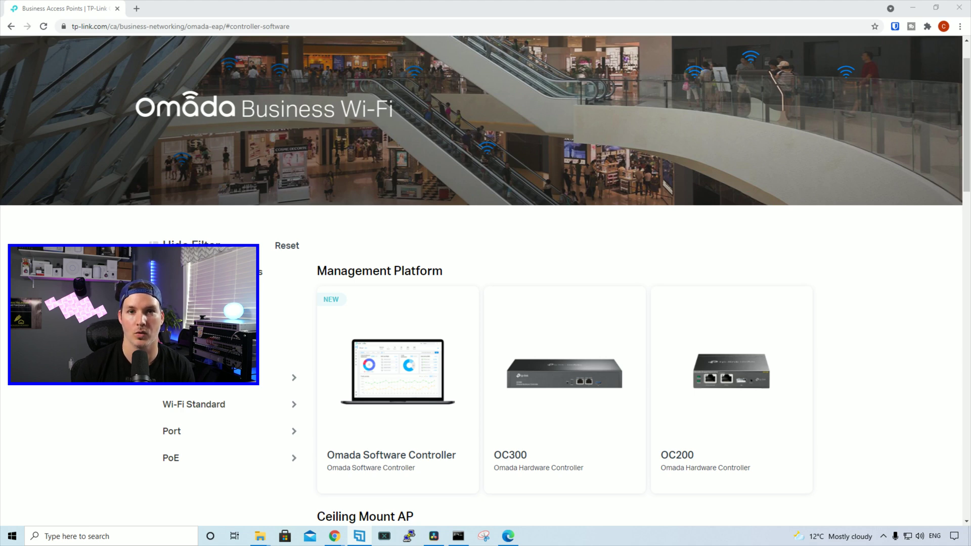
Filter by Management Platform and open the Omada routers page listing the ER7206 and ER605.
scroll(272, 199, "down", 2)
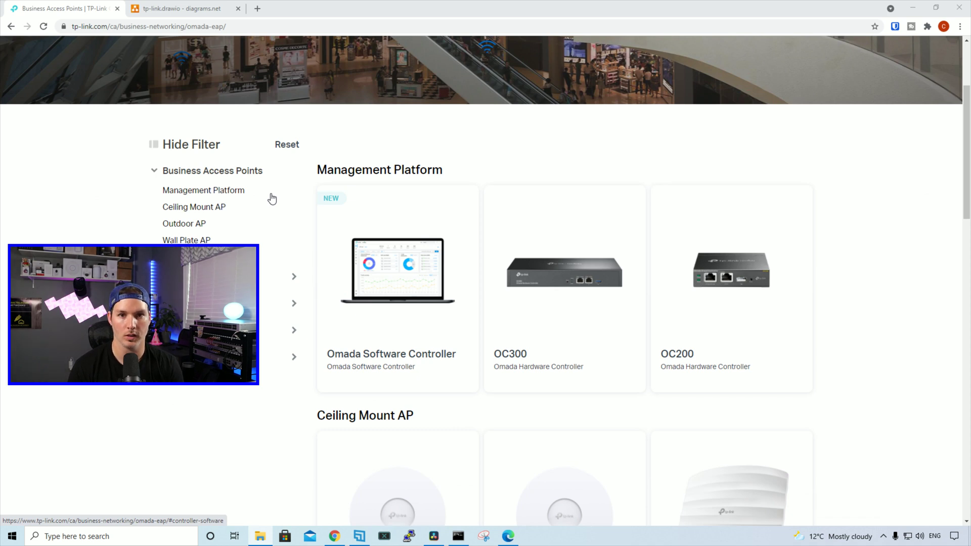
left_click(272, 199)
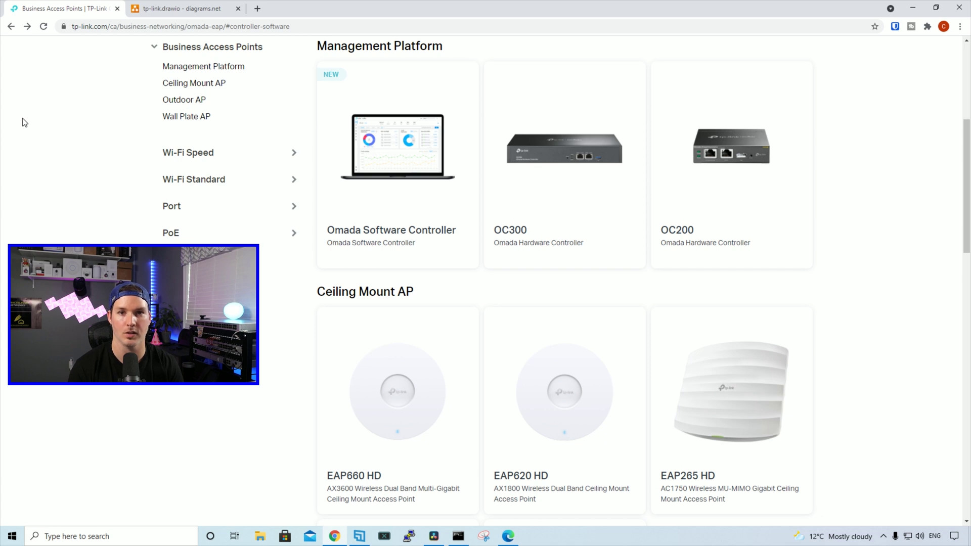
scroll(152, 208, "up", 2)
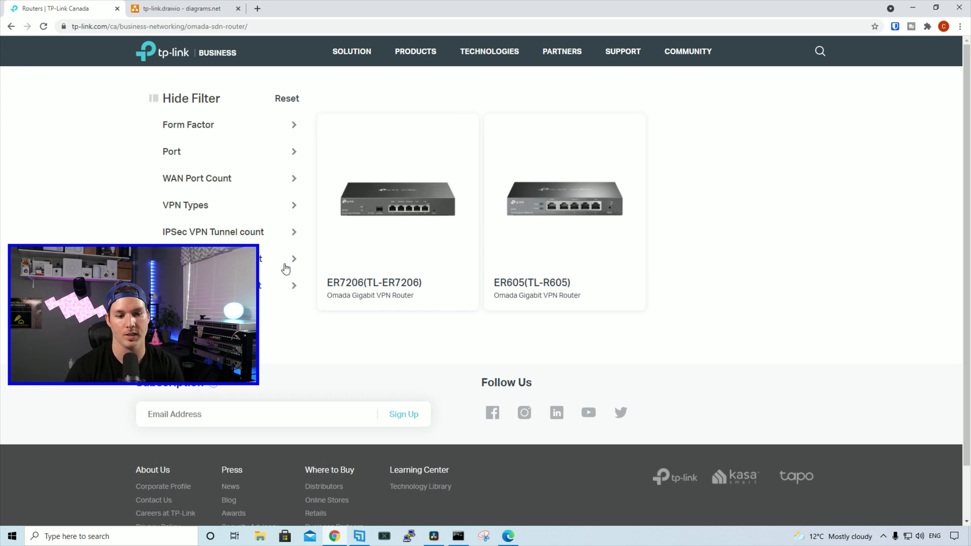
Browse the Omada switch product listings.
mouse_move(397, 226)
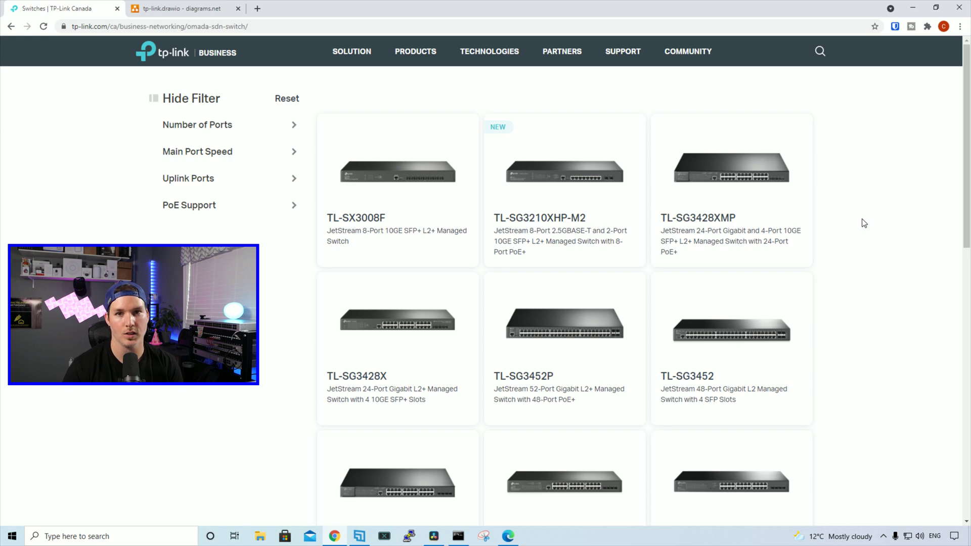
scroll(865, 222, "down", 3)
scroll(864, 222, "down", 1)
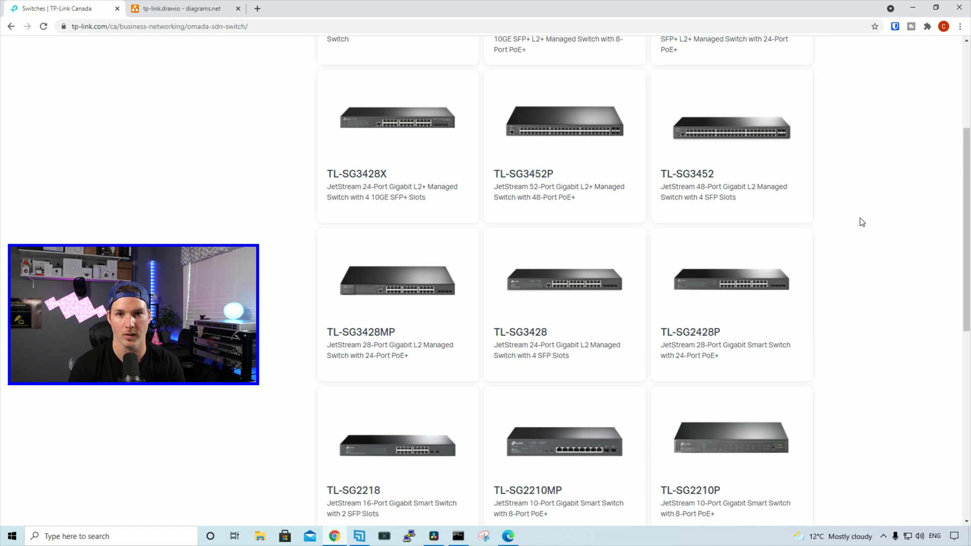
scroll(862, 222, "up", 4)
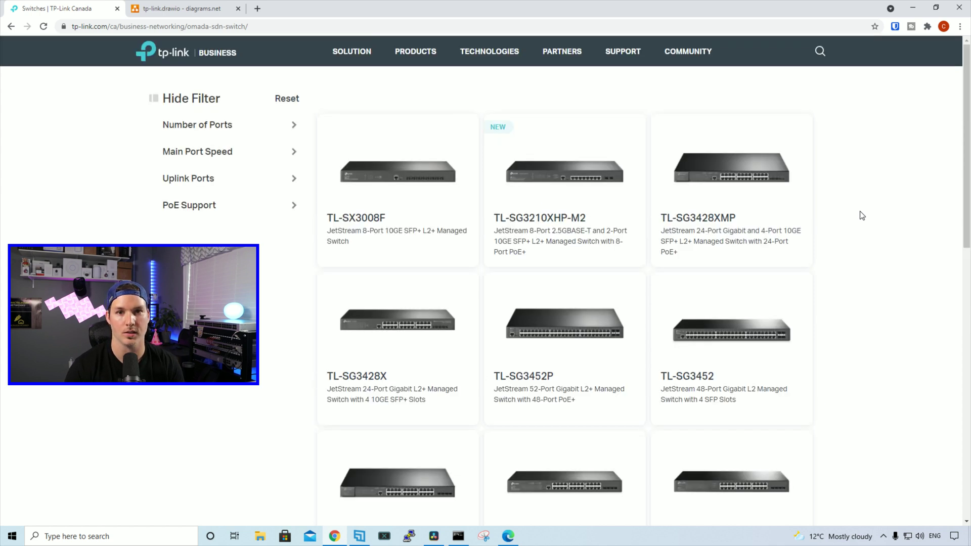
Open the Omada access points page, then bring up the tp-link.drawio network diagram.
mouse_move(408, 66)
left_click(302, 104)
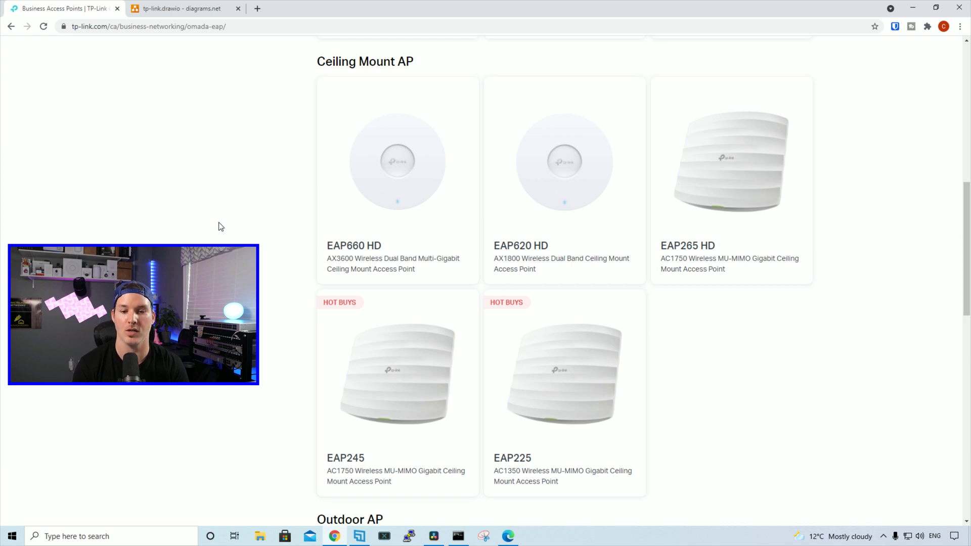
scroll(221, 227, "up", 7)
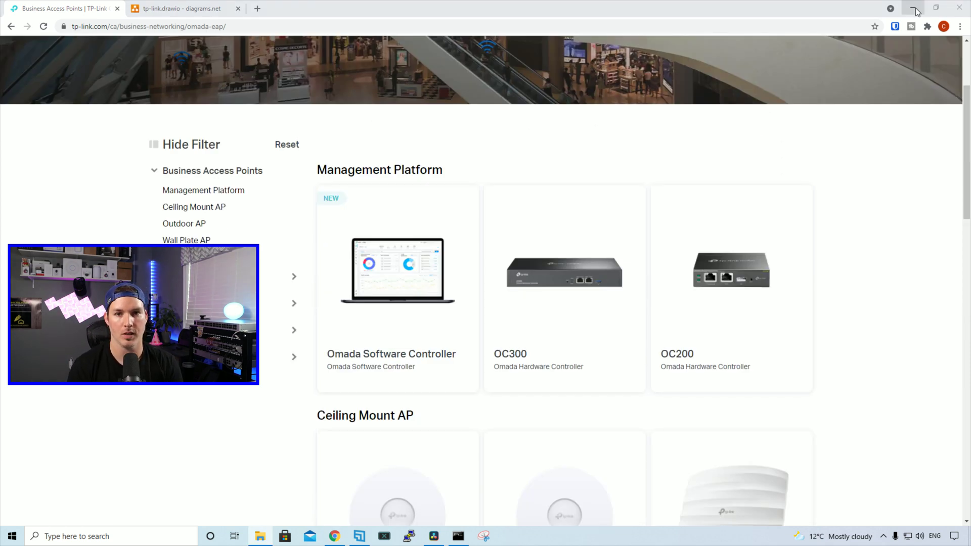
key("ctrl+Tab")
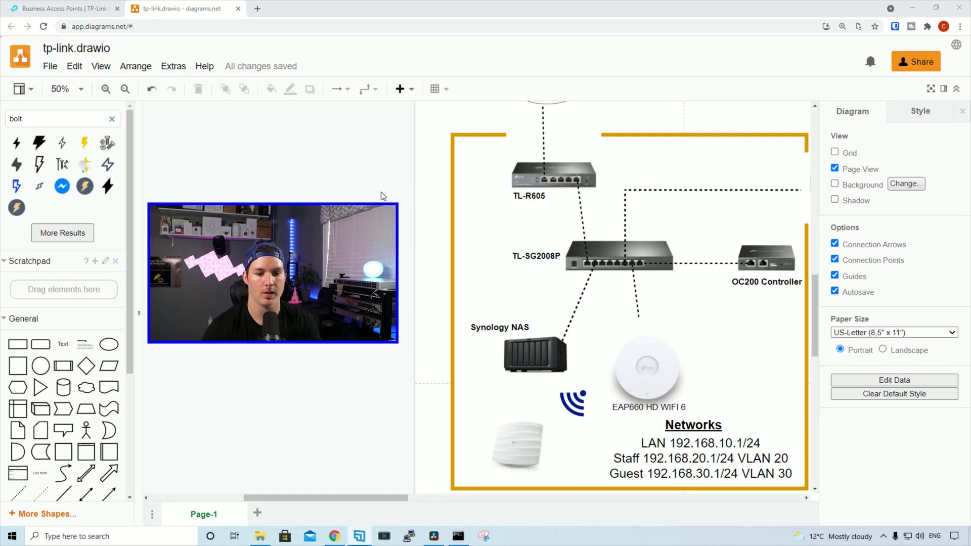
mouse_move(507, 205)
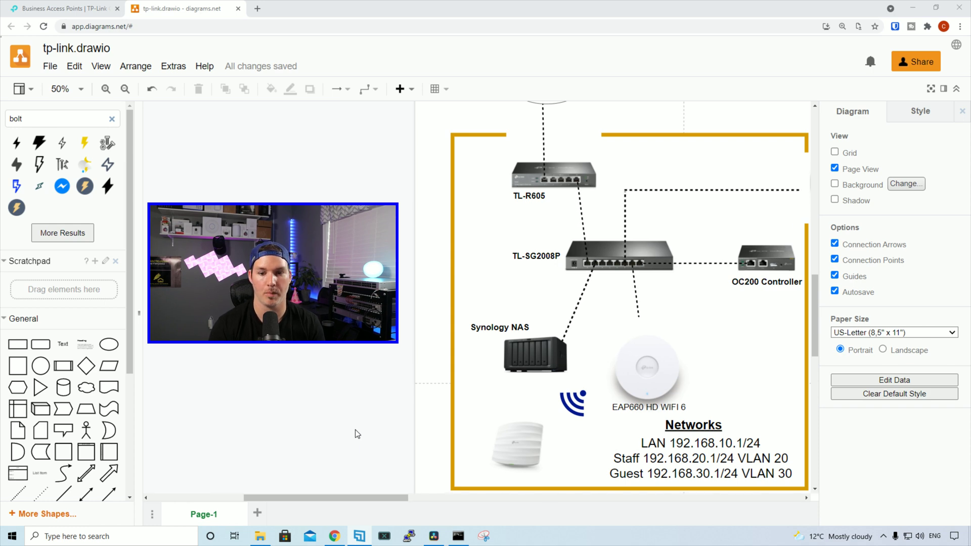
Zoom the page out to show the CPE710 wireless bridge to the barn site.
key("ctrl+0")
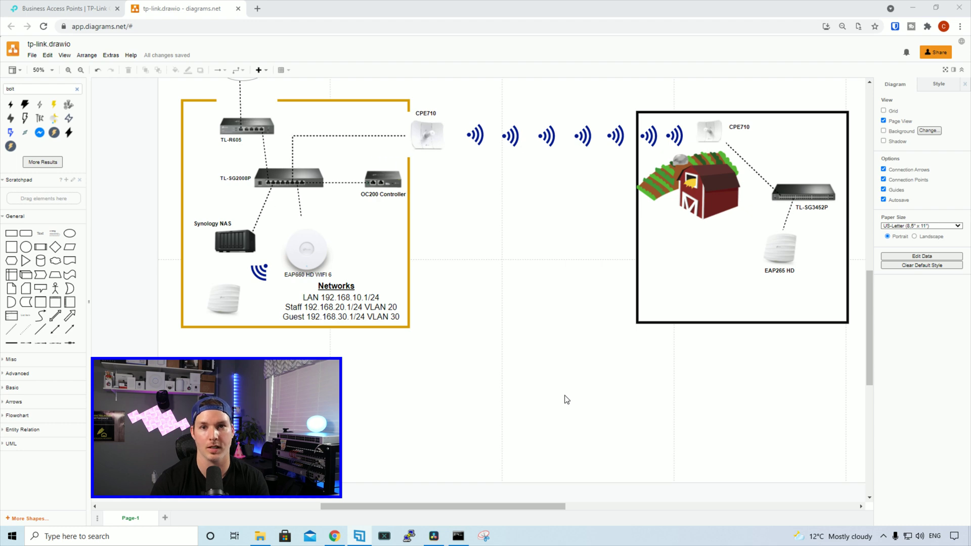
Scroll up to the Site to Site VPN site with its 192.168.100.x, 110.x and 120.x networks.
scroll(567, 400, "up", 5)
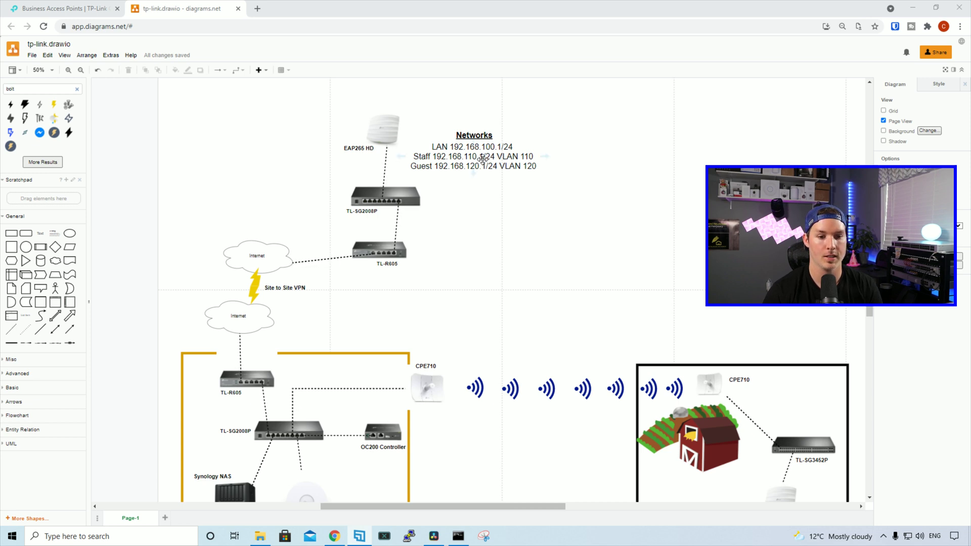
Scroll back down to the main office with TL-R605, TL-SG2008P, OC200 and the CPE710 link.
scroll(473, 182, "down", 3)
left_click(224, 382)
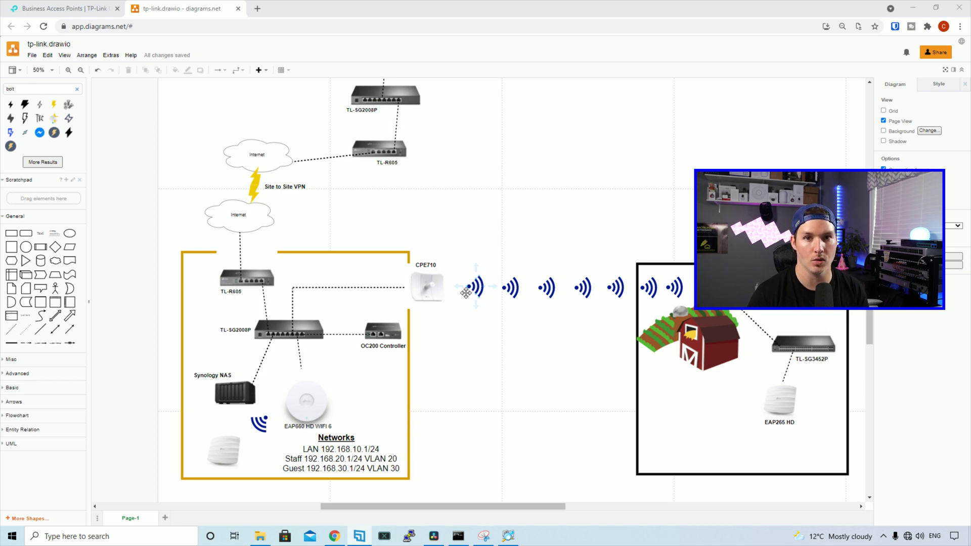
Run ipconfig in Command Prompt and highlight the 192.168.0 part of the 192.168.0.184 address.
key("alt+Tab")
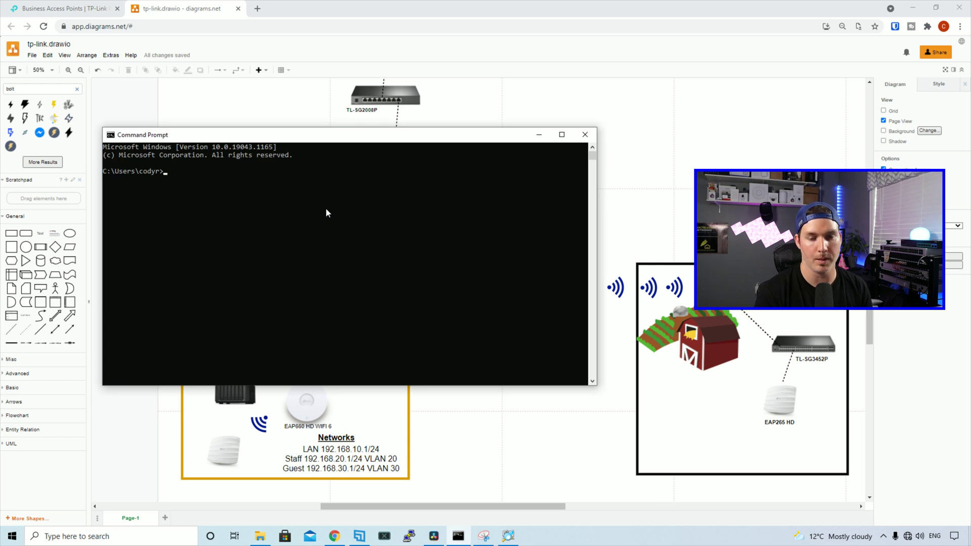
type("ipconfig")
key("Return")
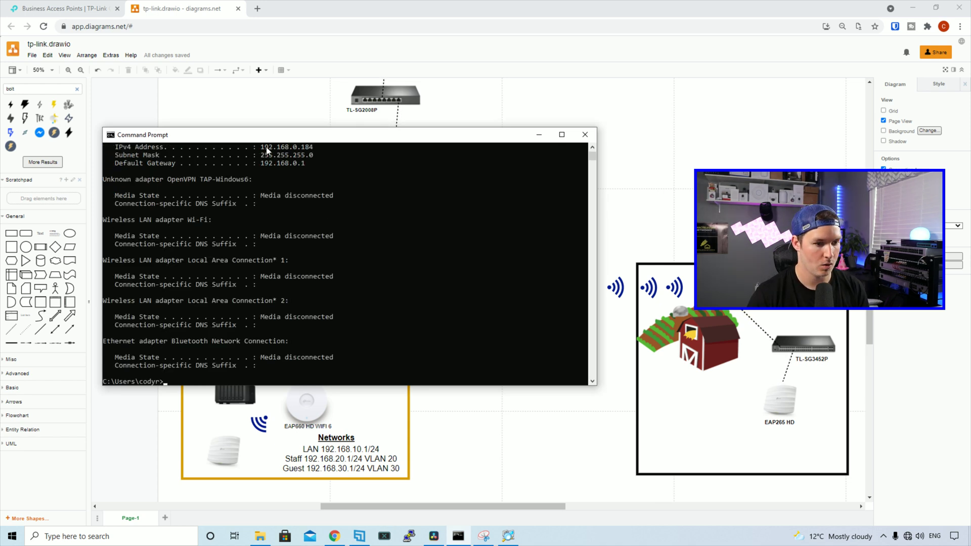
left_click_drag(260, 146, 298, 150)
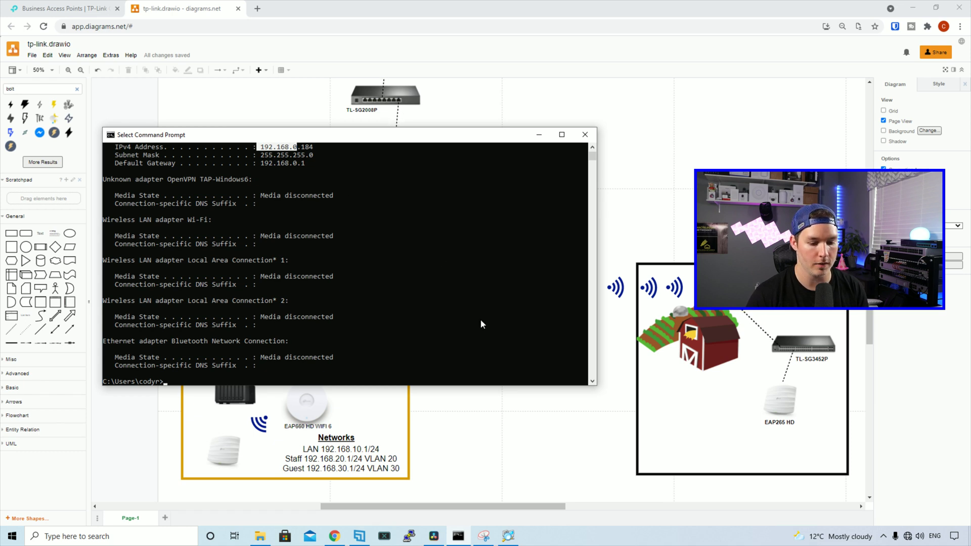
In Advanced IP Scanner, change the range to 192.168.0.1-254 and scan it.
mouse_move(514, 543)
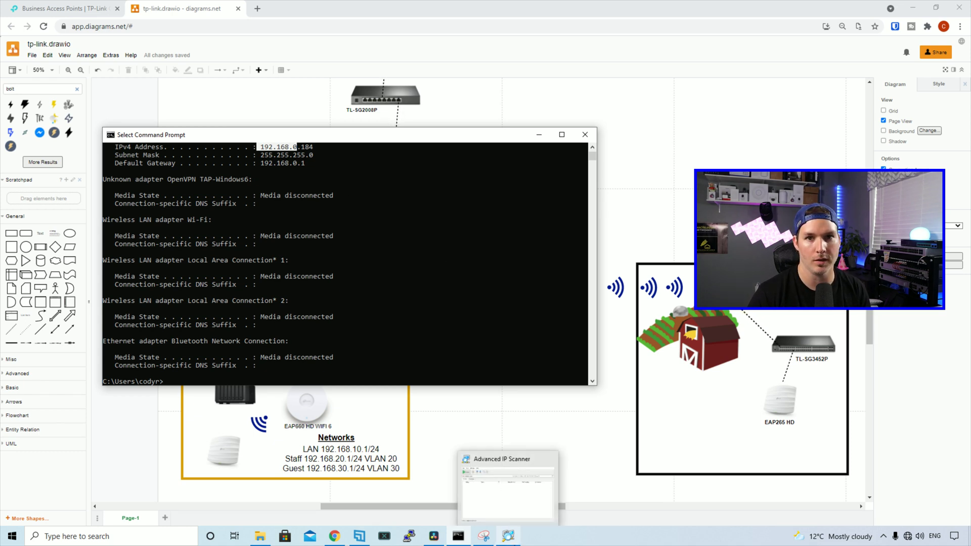
left_click(515, 543)
left_click_drag(435, 167, 315, 134)
left_click(152, 171)
left_click_drag(156, 171, 165, 170)
type("0")
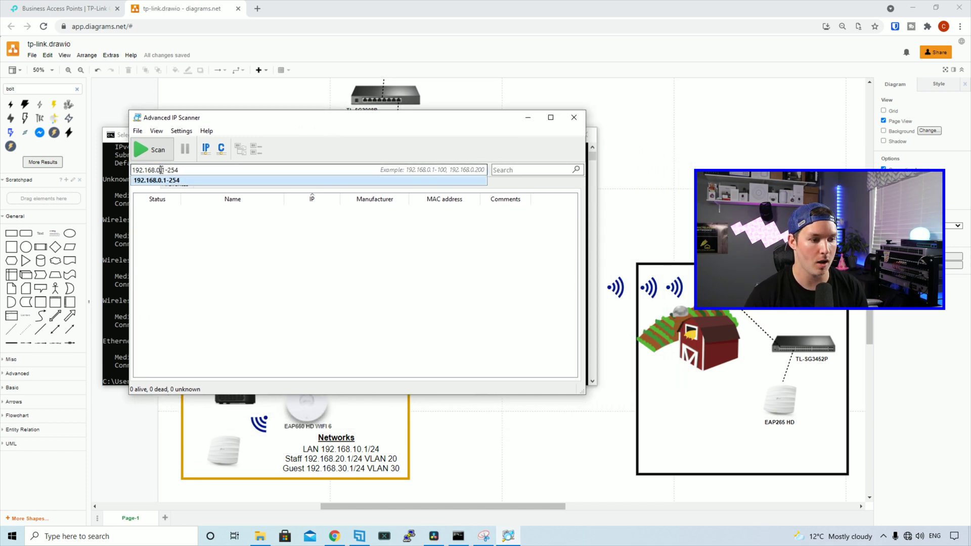
left_click(268, 269)
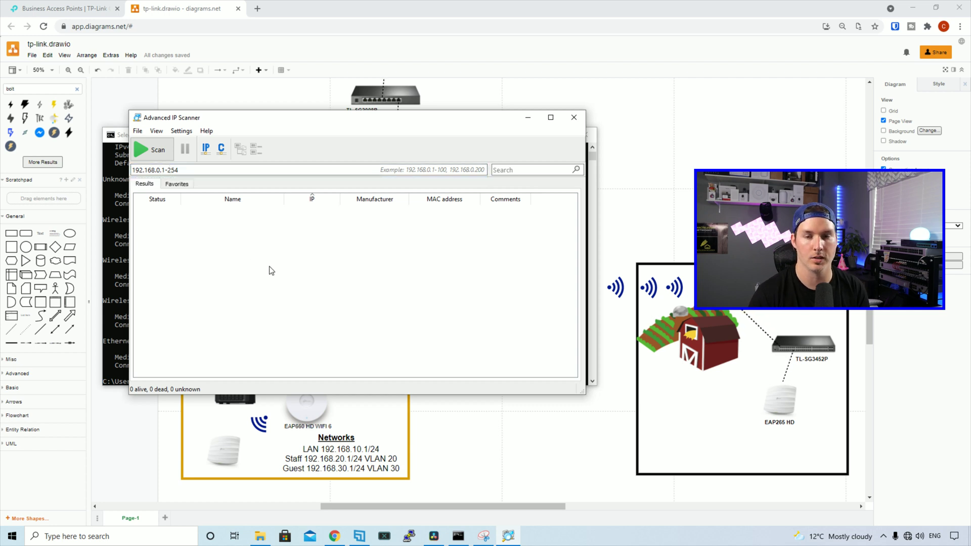
left_click(151, 150)
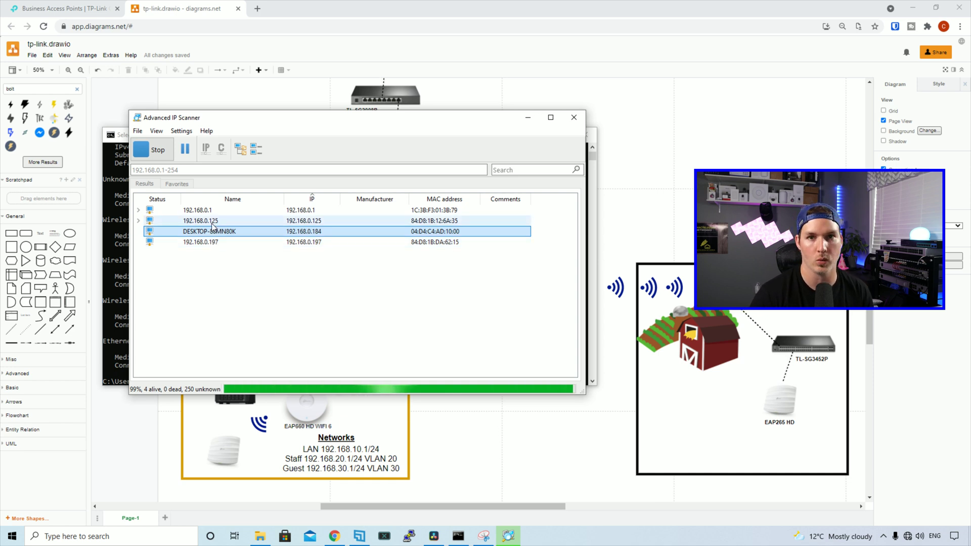
Load 192.168.0.125 in a new tab and start the Omada setup wizard.
left_click(257, 9)
type("192")
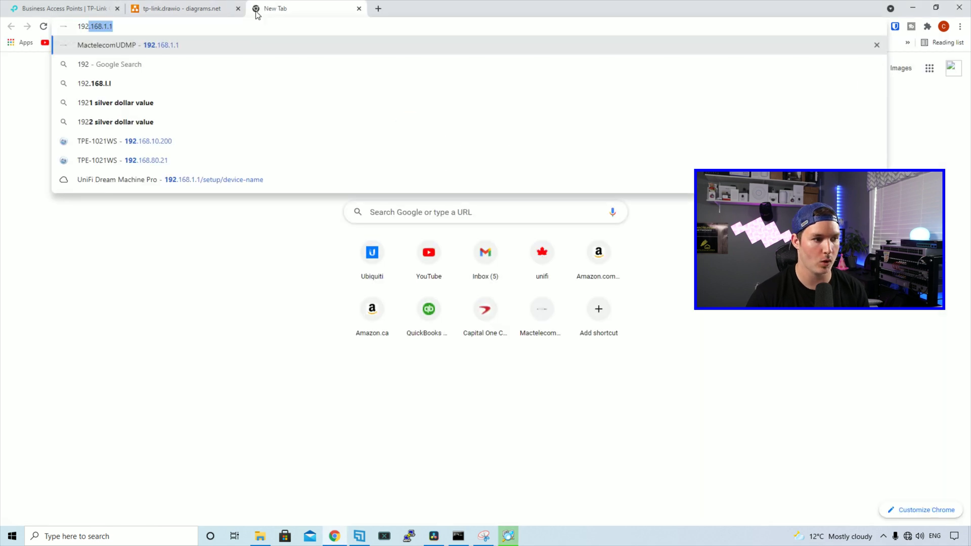
type(".168.0.125")
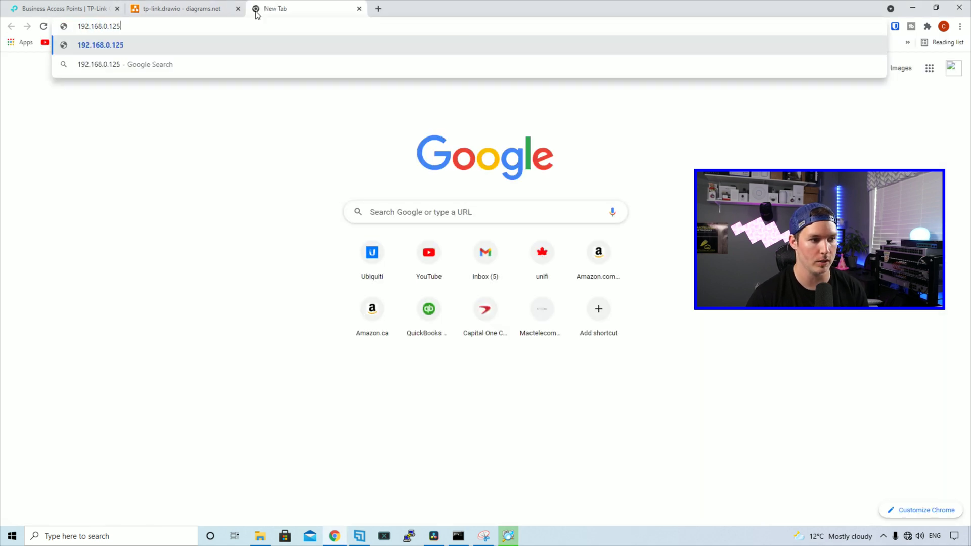
key("alt+Return")
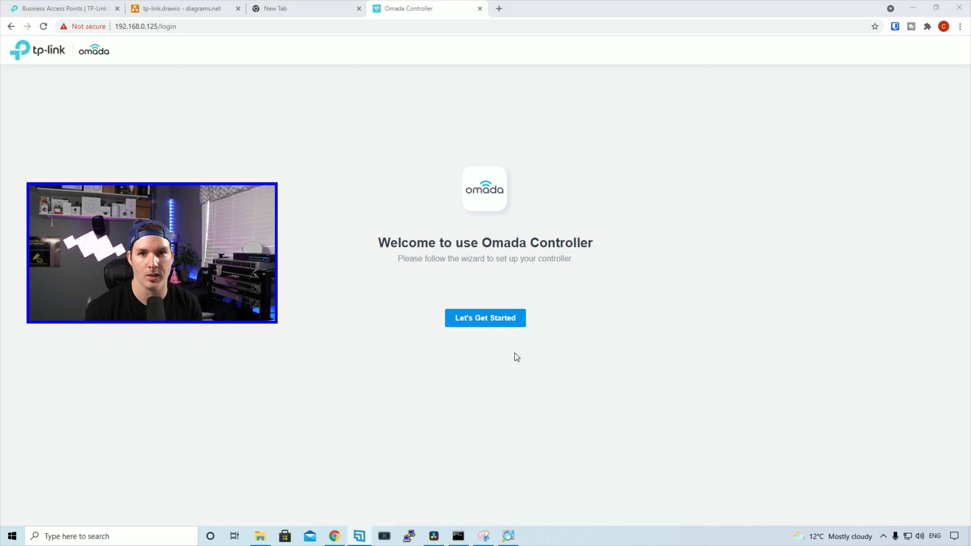
left_click(505, 329)
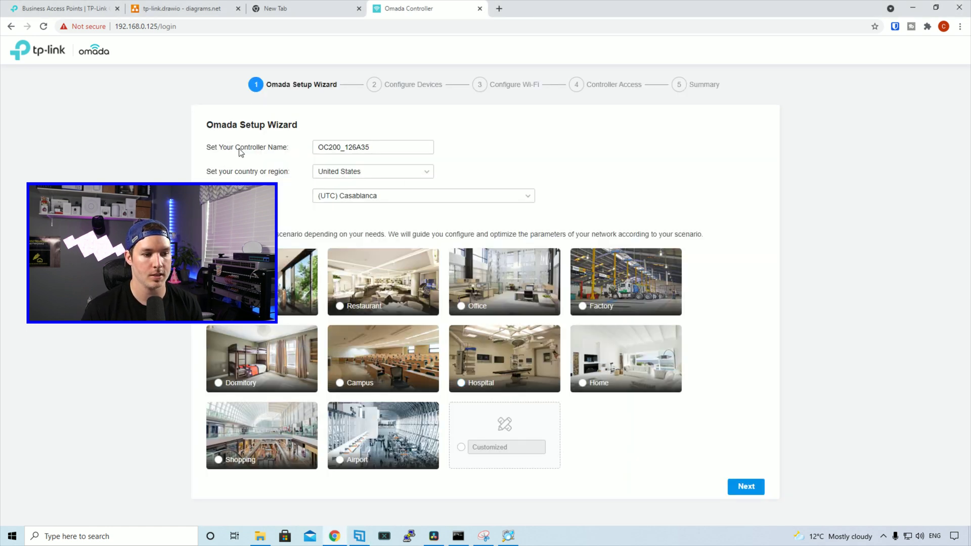
Name the controller 'Mactelecom LAB', choose Canada and the Office scenario, then continue.
left_click(356, 145)
double_click(355, 145)
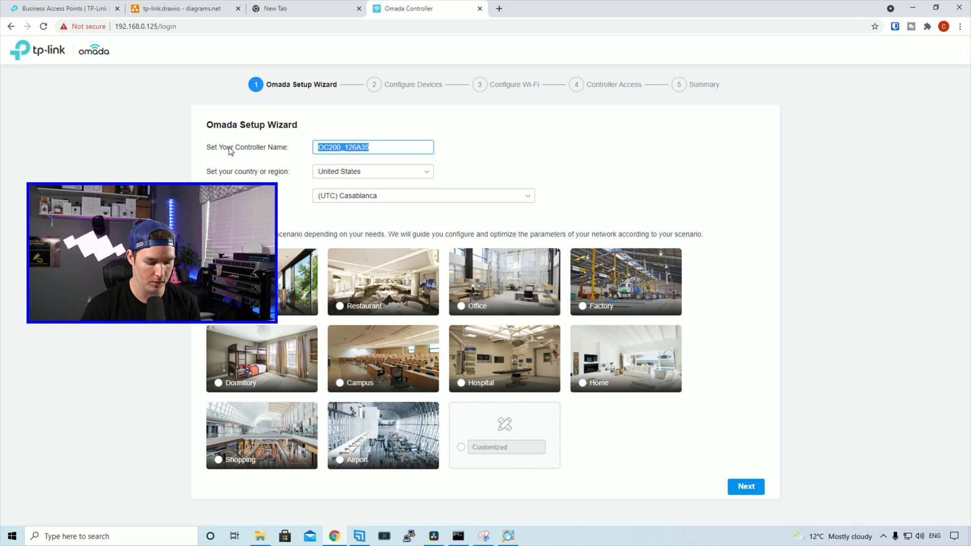
type("Mactelecom LAB")
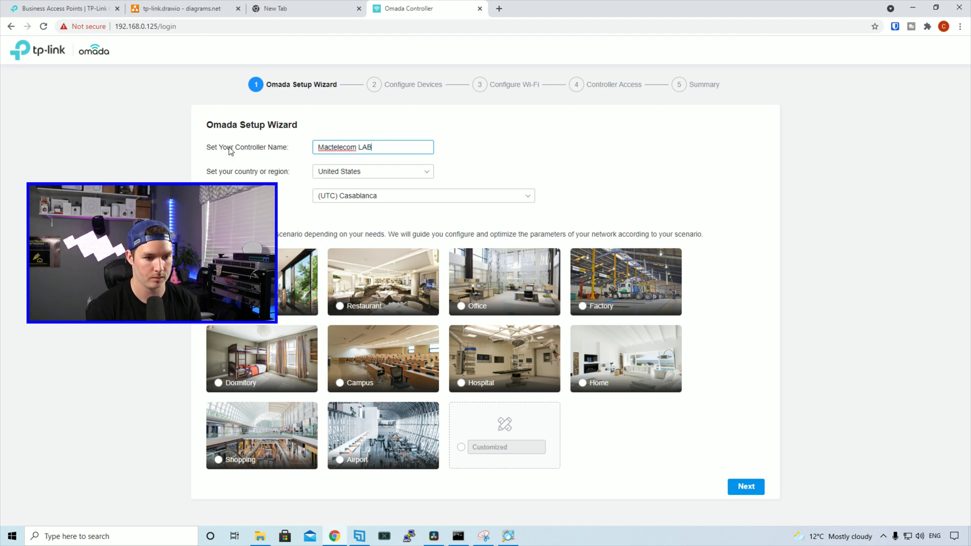
left_click(394, 174)
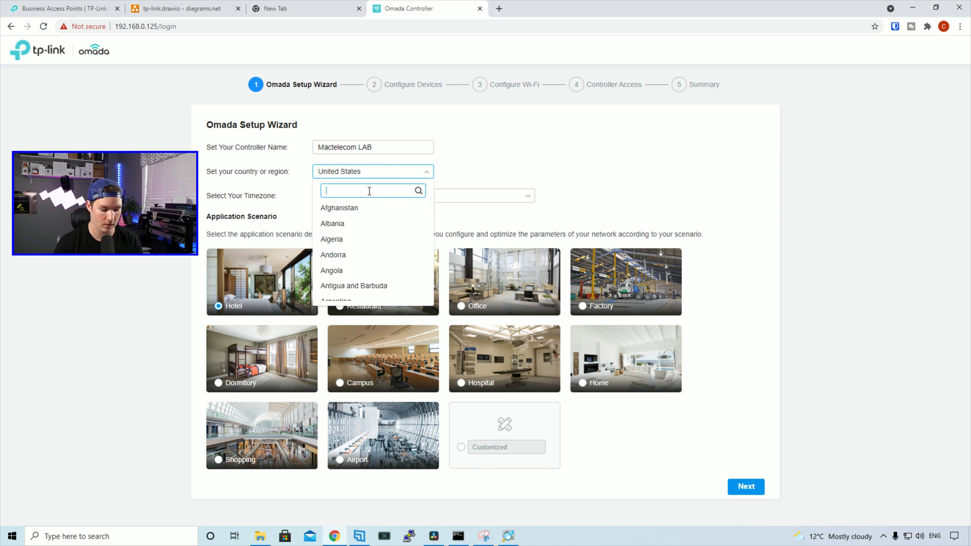
type("Canada")
left_click(343, 209)
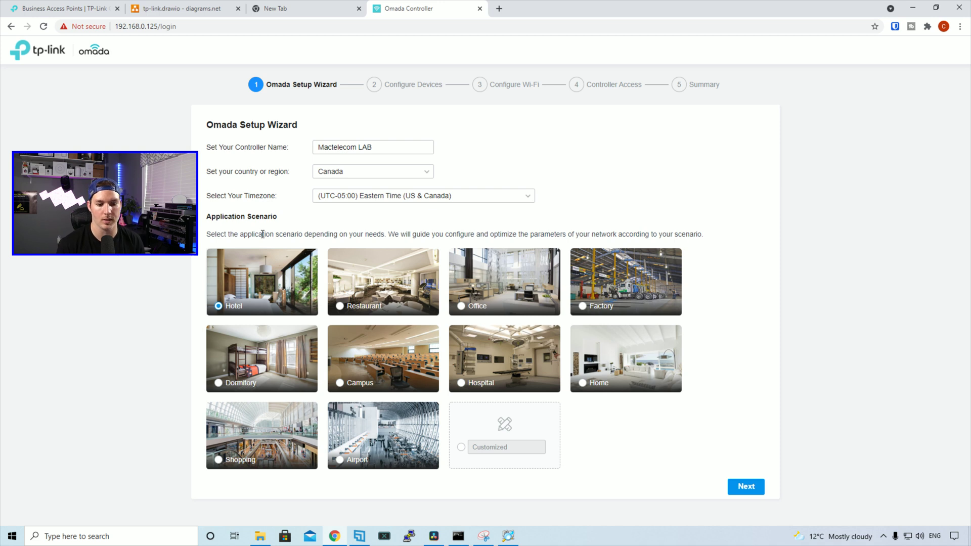
left_click(462, 307)
left_click(746, 486)
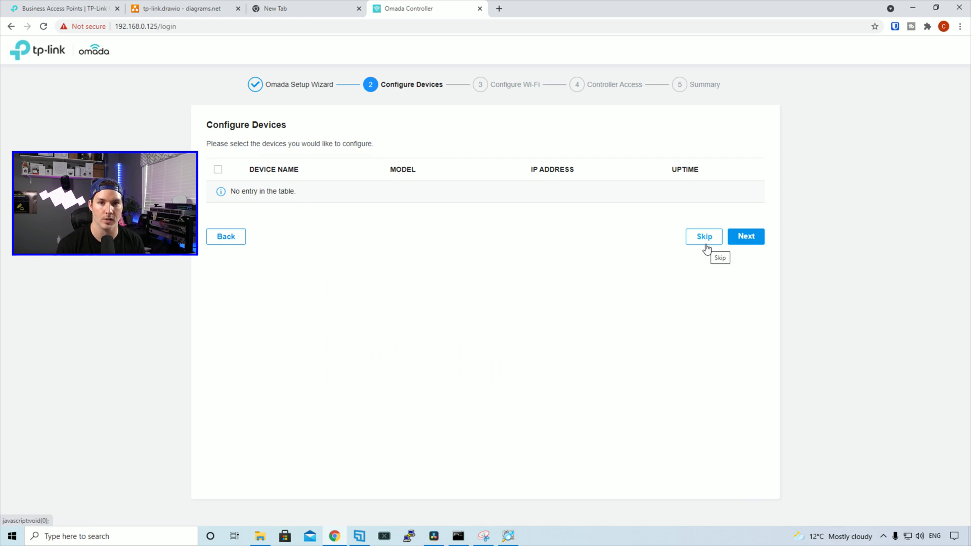
Skip device and Wi-Fi setup, then create the administrator account with a name and password.
left_click(759, 243)
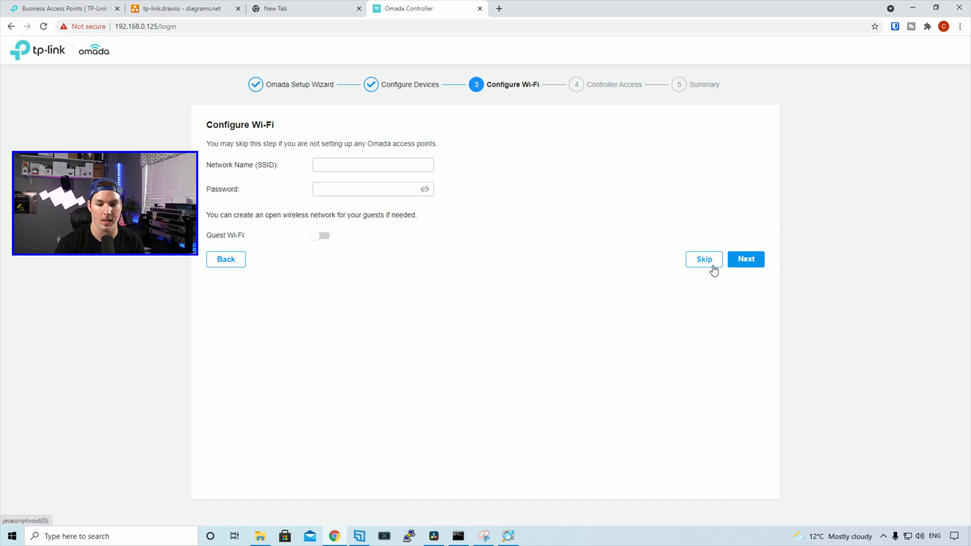
left_click(710, 265)
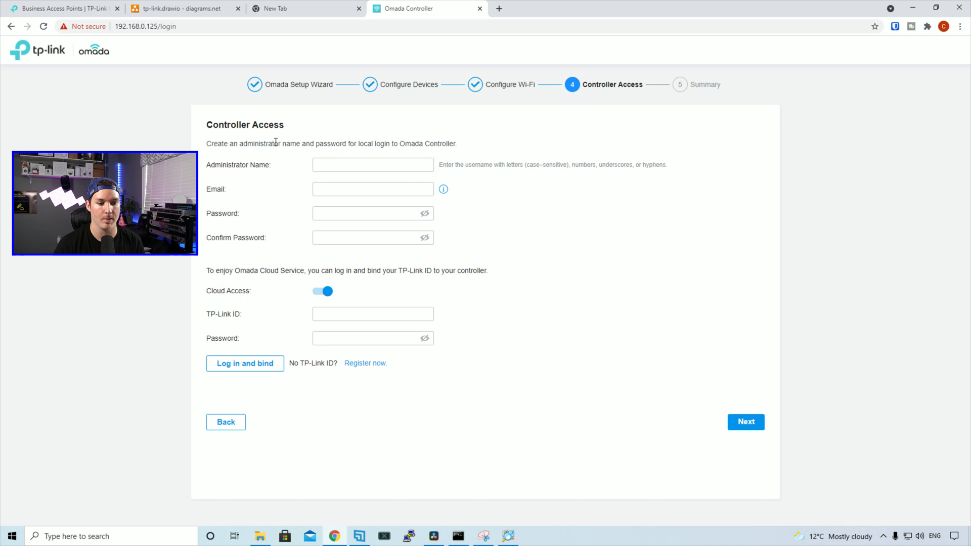
left_click(330, 169)
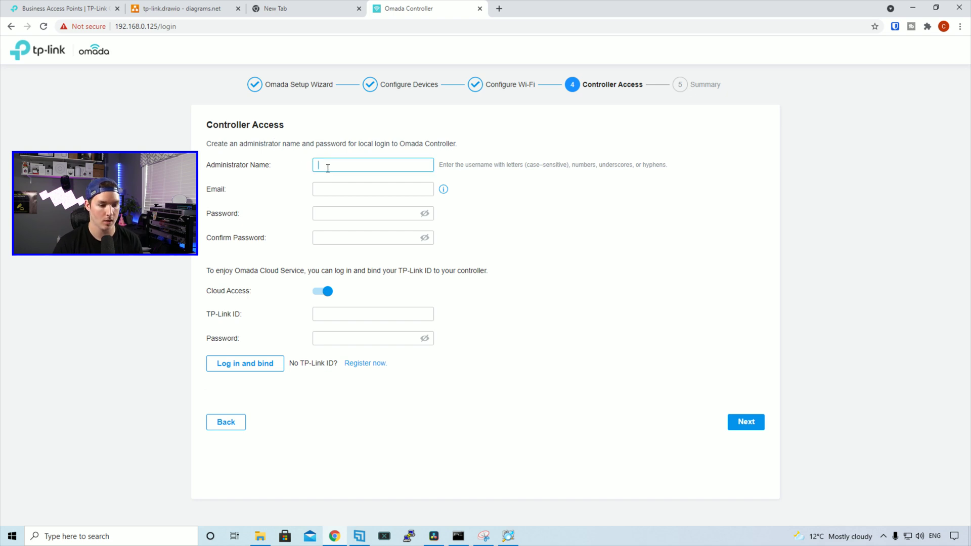
type("Mactelecom")
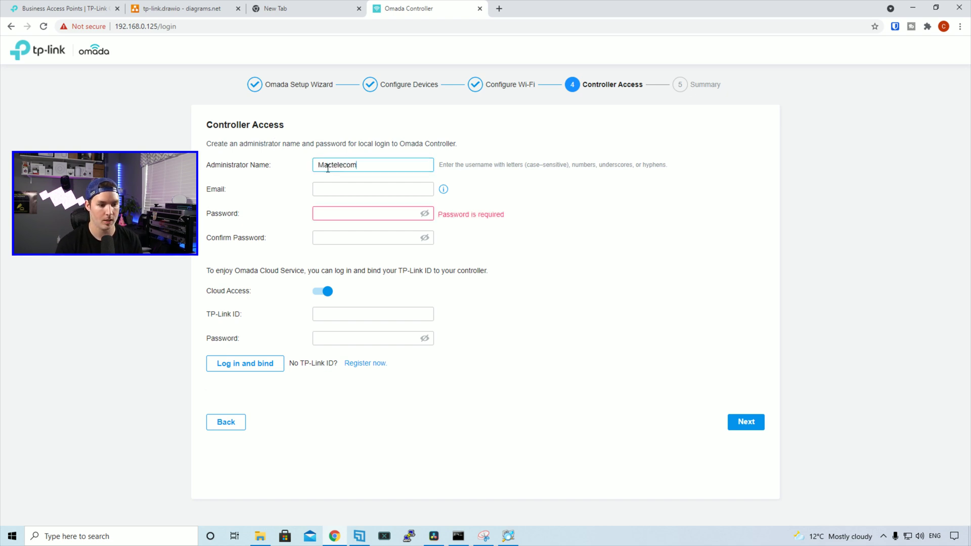
left_click(327, 191)
left_click(332, 216)
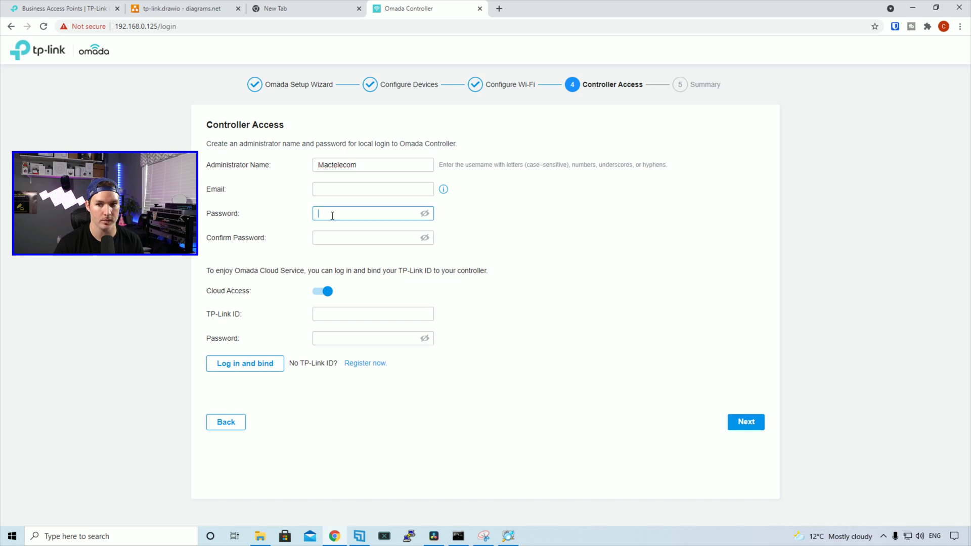
left_click(375, 236)
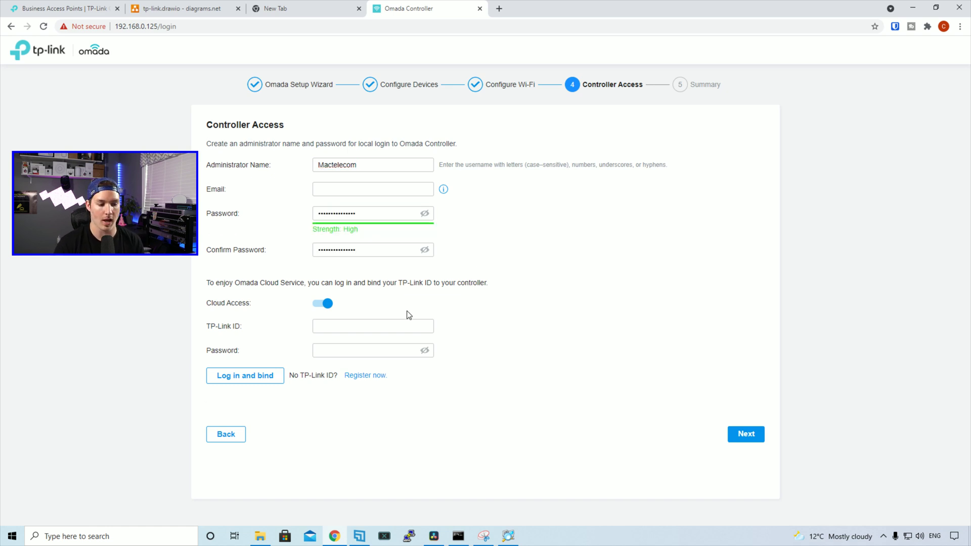
left_click(342, 322)
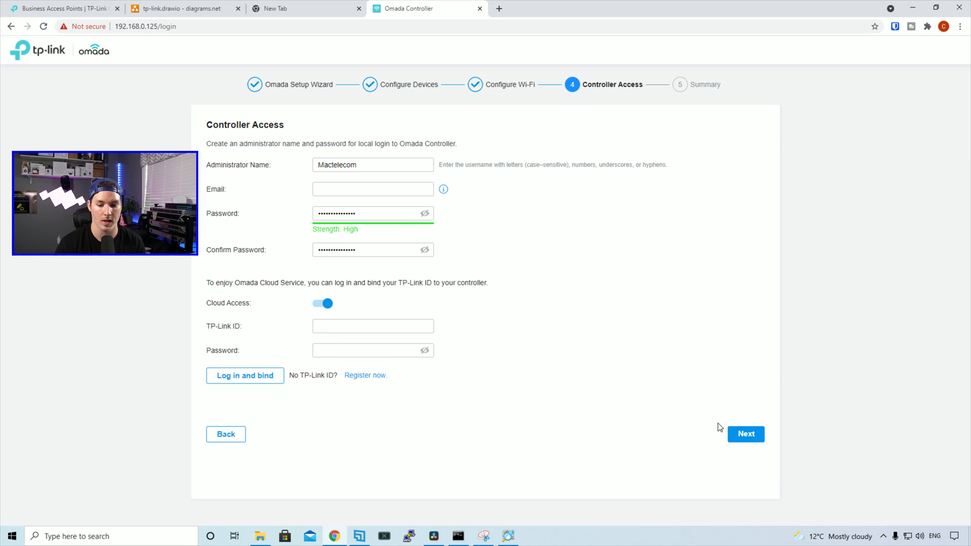
left_click(741, 435)
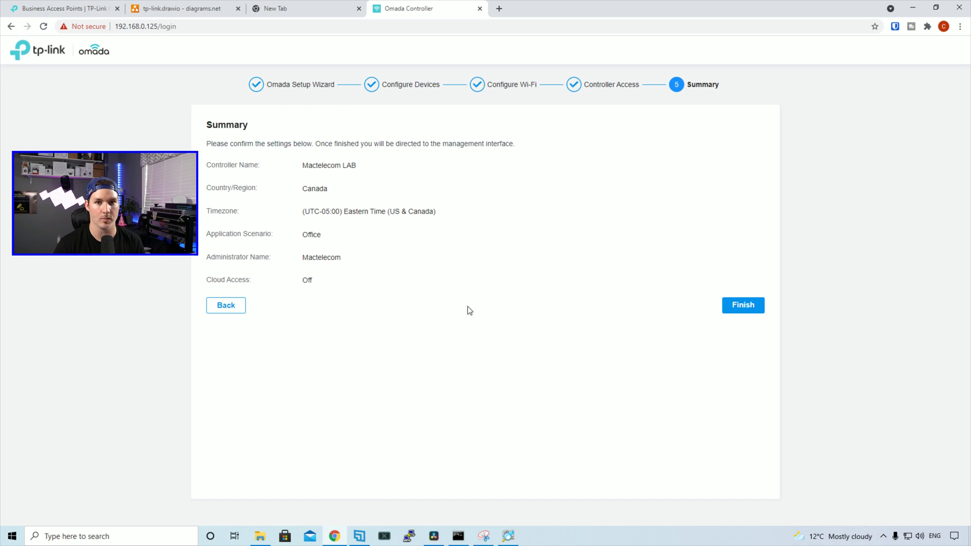
Finish the setup wizard and step through all five tour slides to reach the dashboard.
left_click(742, 305)
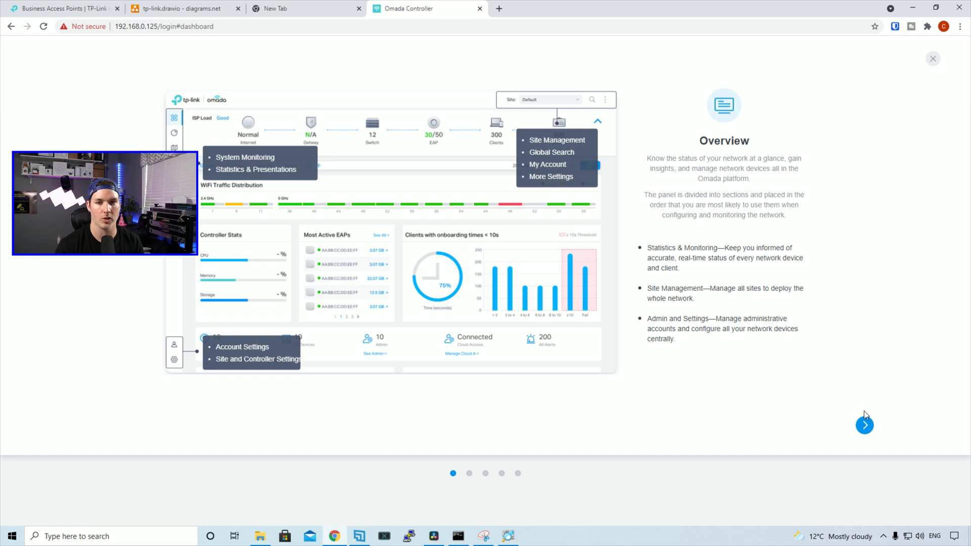
left_click(864, 425)
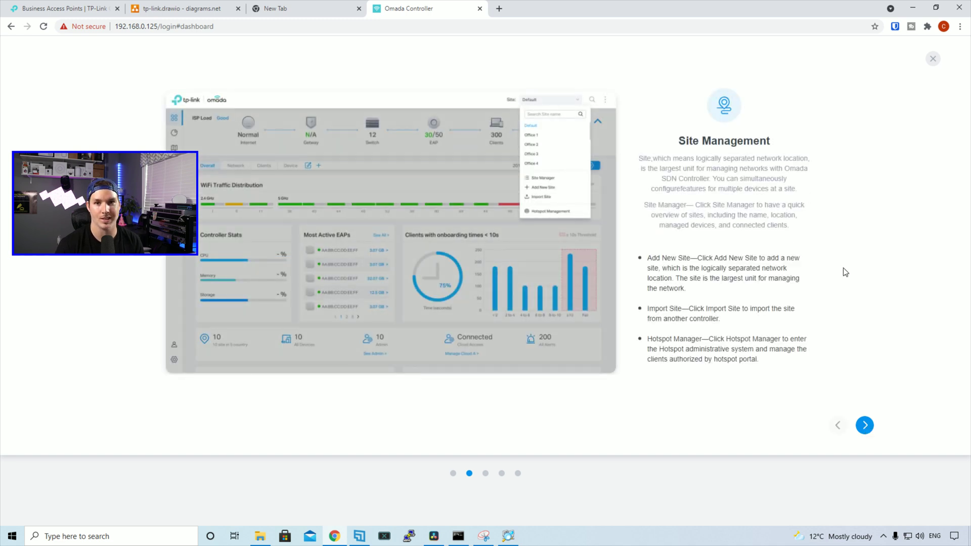
left_click(866, 427)
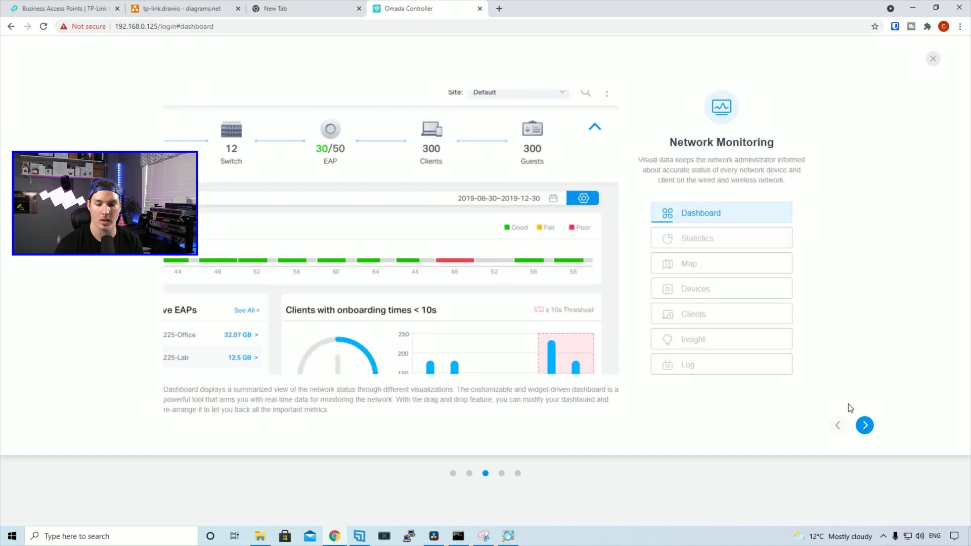
left_click(864, 425)
left_click(865, 430)
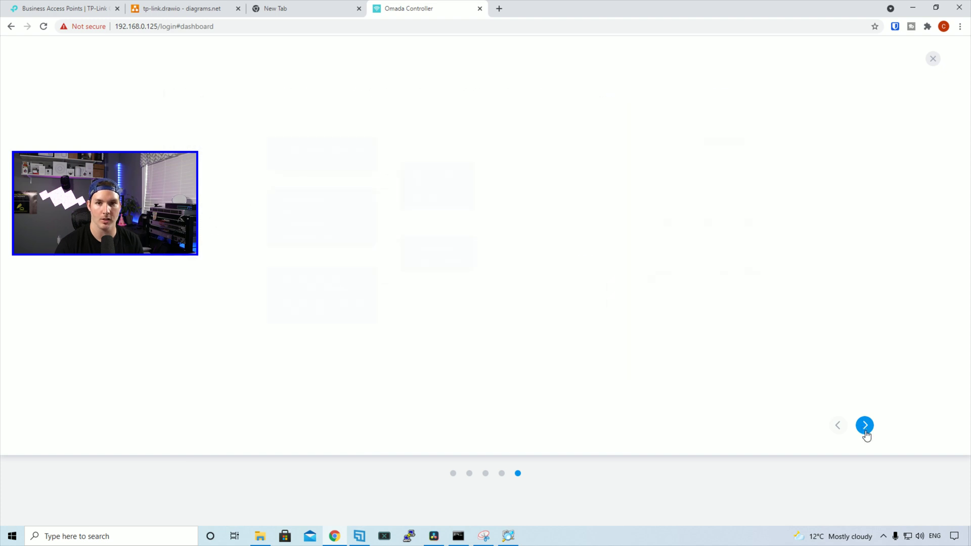
left_click(864, 427)
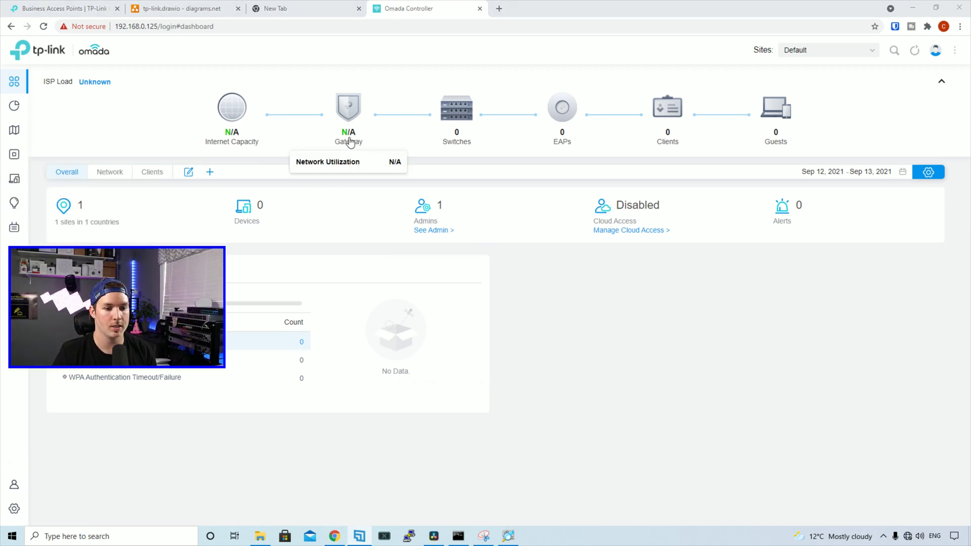
Review the dashboard's topology and association stats, with Association Failures at 0.
mouse_move(458, 149)
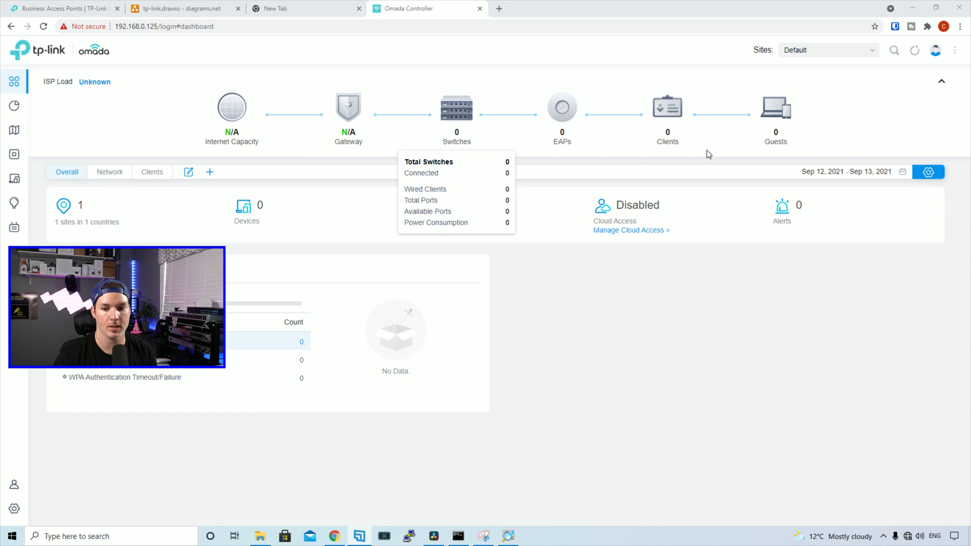
mouse_move(789, 147)
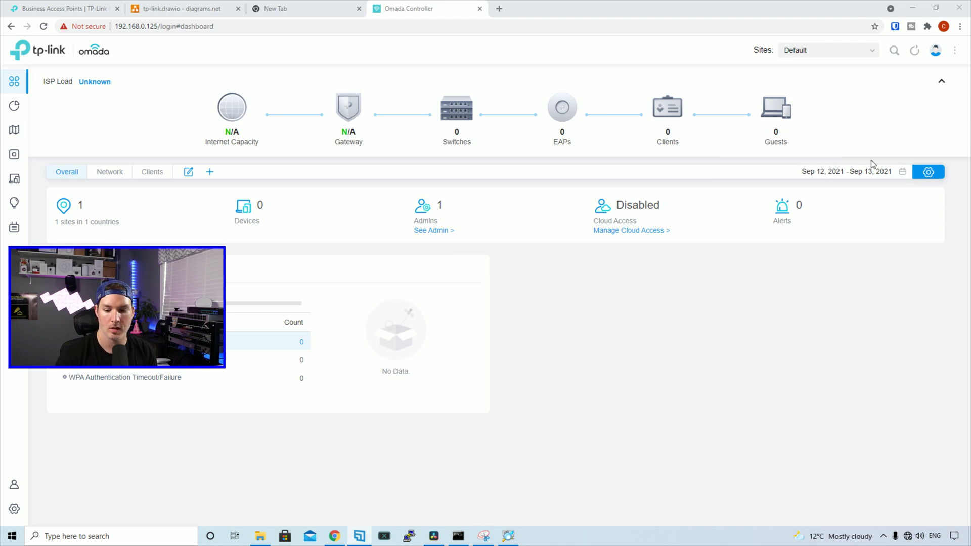
mouse_move(909, 539)
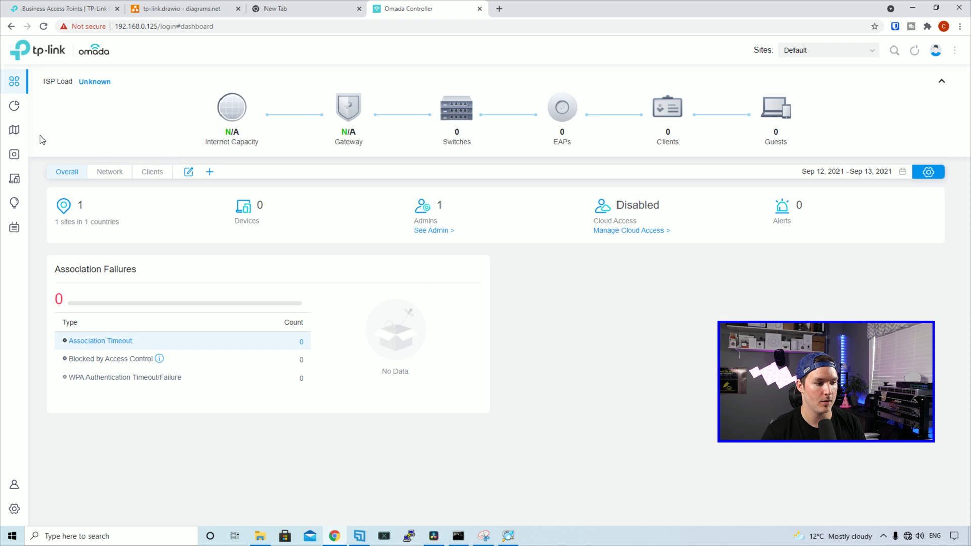
Adopt the pending TL-R605 router from the Devices list so the router, switch and AP connect.
left_click(22, 158)
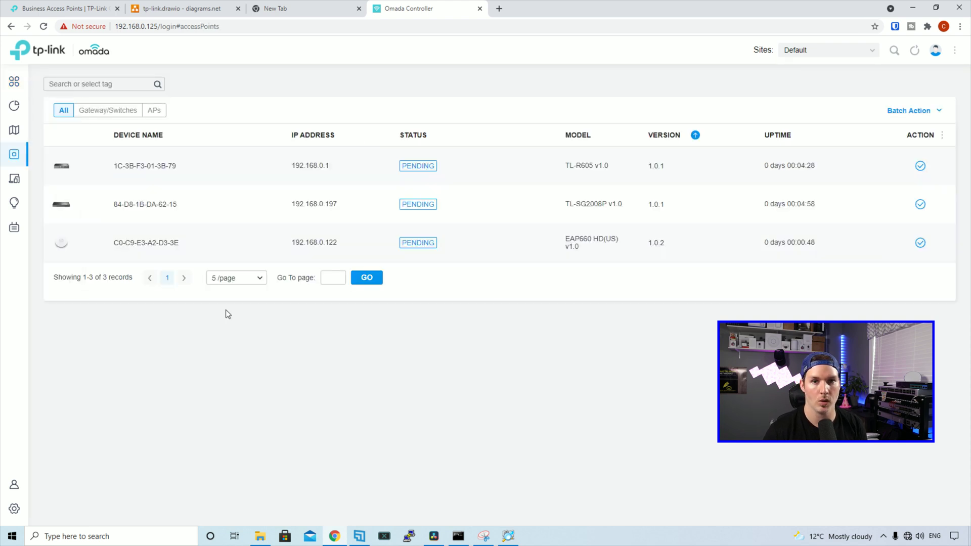
left_click(246, 181)
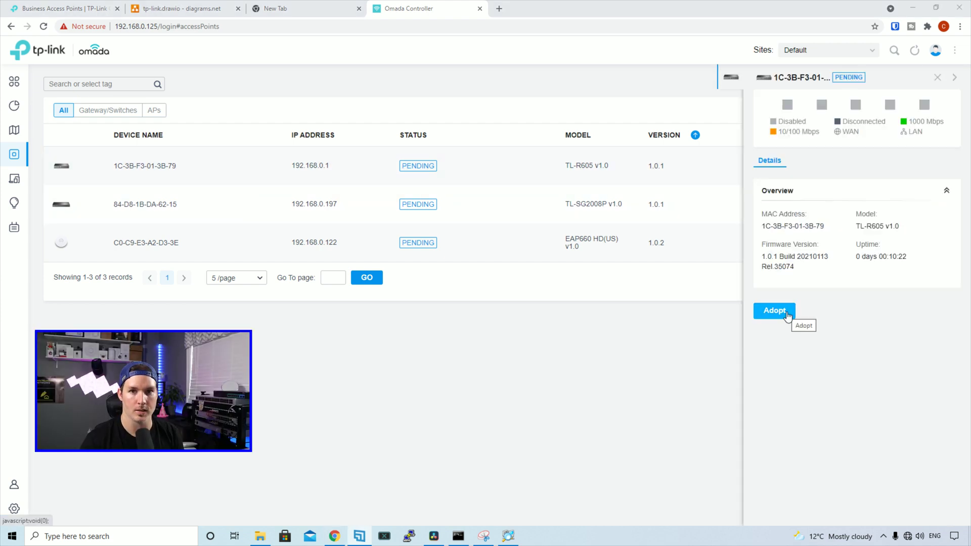
left_click(774, 310)
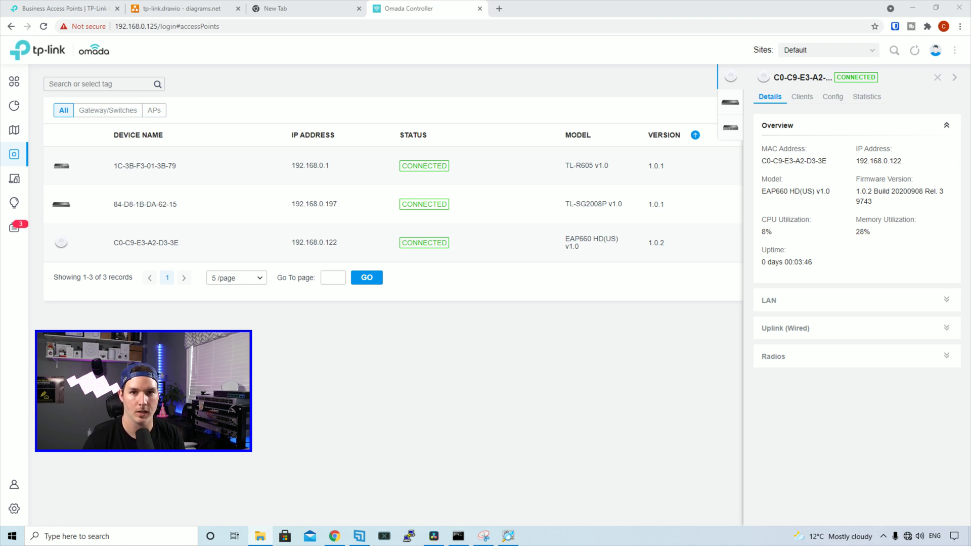
Change the Internet WAN connection type to Static IP and expand its Advanced Settings.
left_click(22, 511)
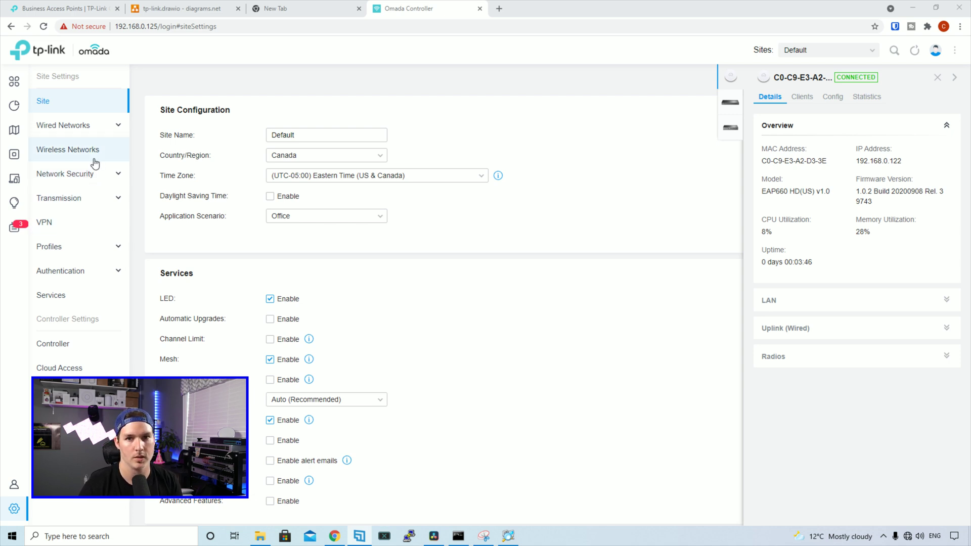
left_click(98, 129)
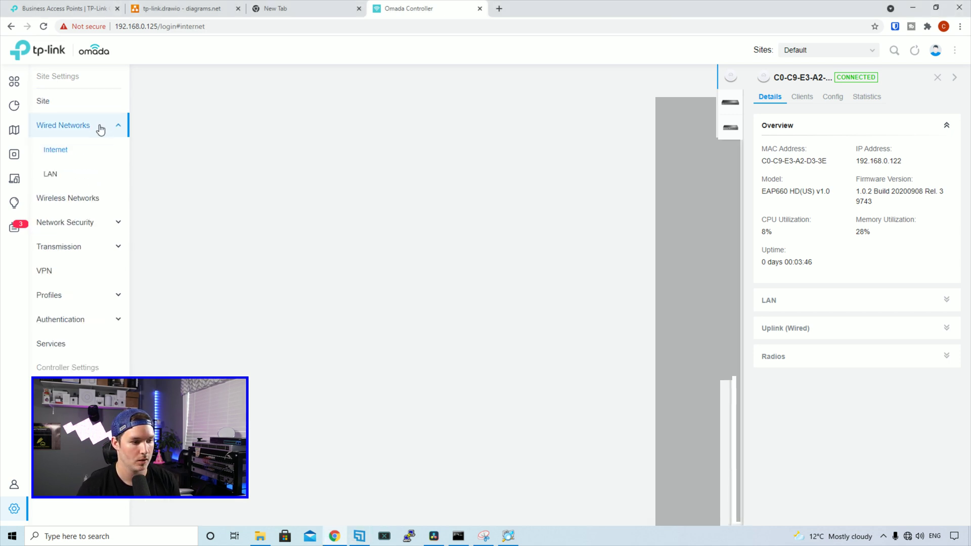
left_click(61, 154)
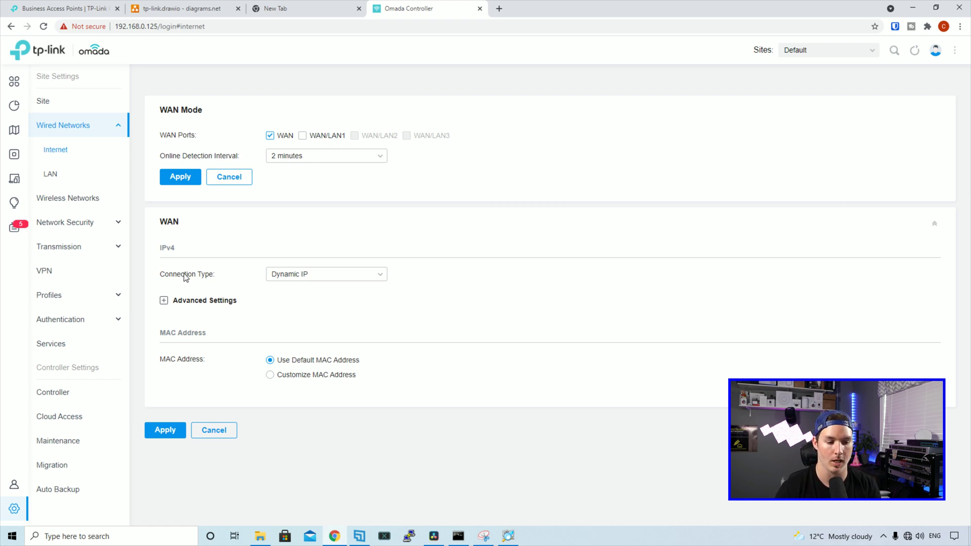
left_click(312, 276)
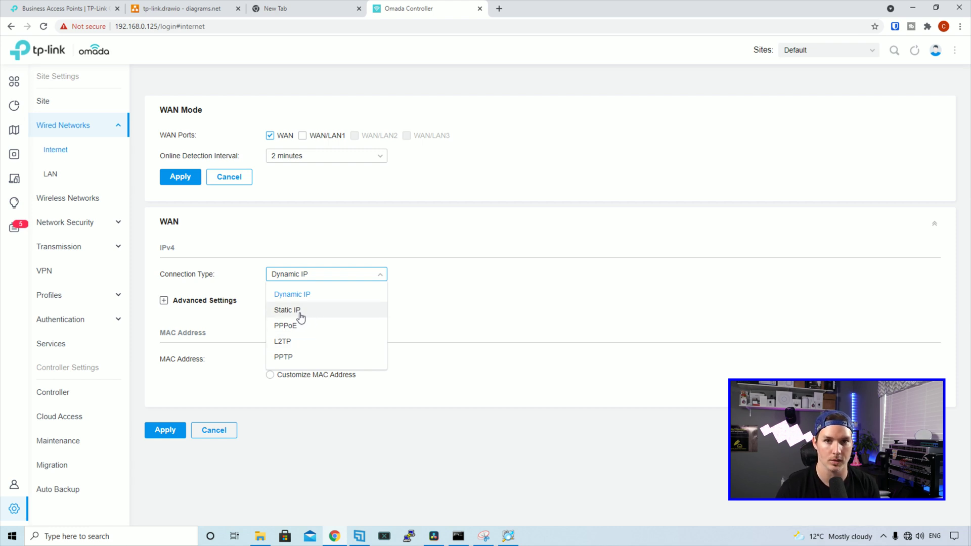
left_click(301, 317)
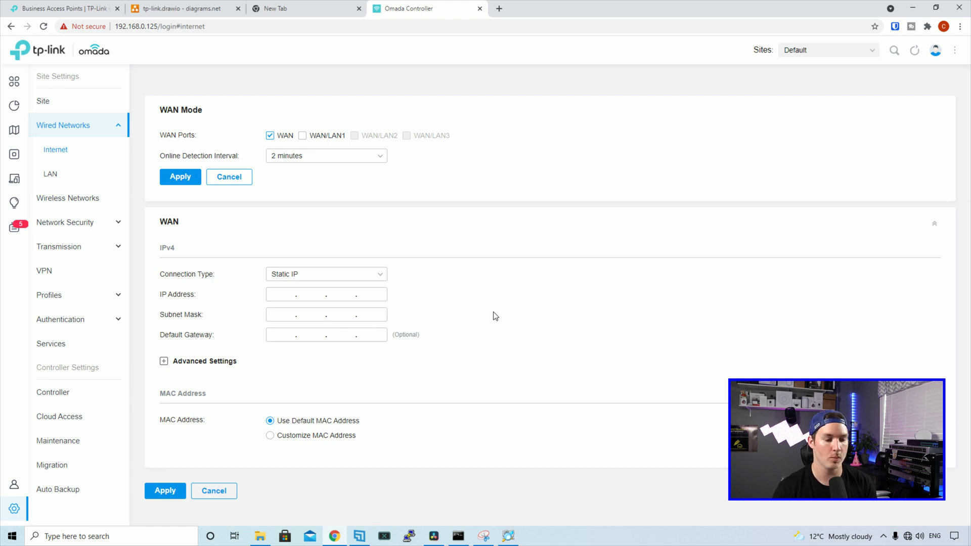
left_click(280, 313)
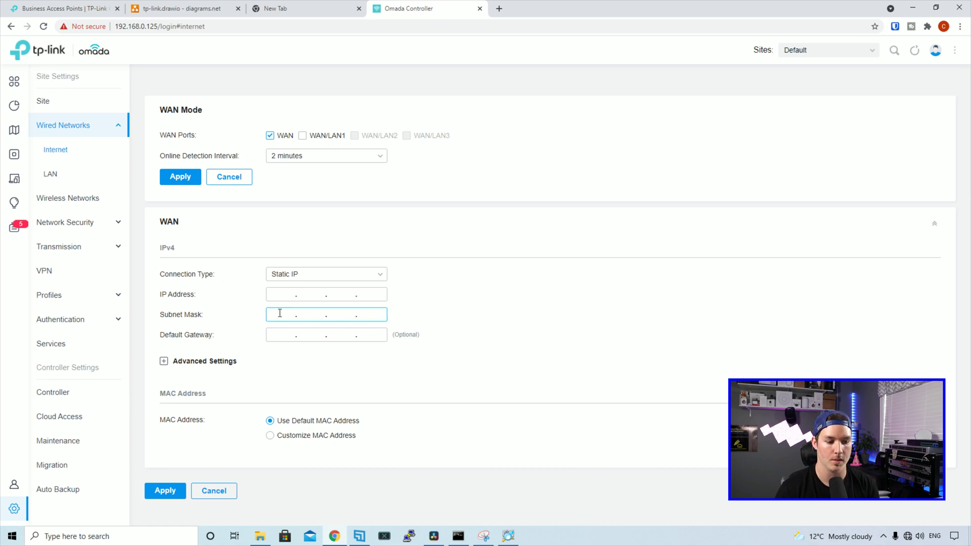
left_click(157, 361)
scroll(288, 379, "down", 1)
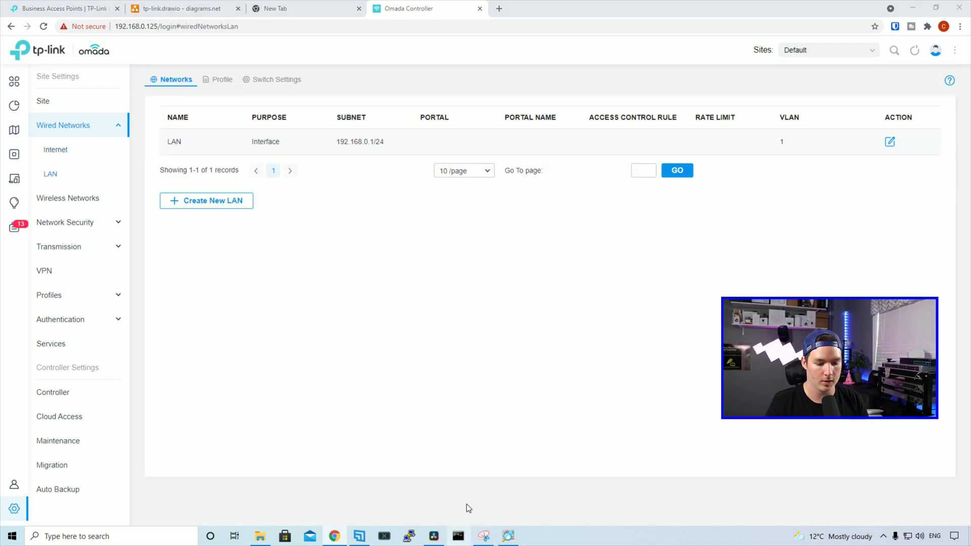
Ping google.ca in Command Prompt to confirm internet access, then return to Chrome.
key("alt+Tab")
type("ping google.ca")
key("Return")
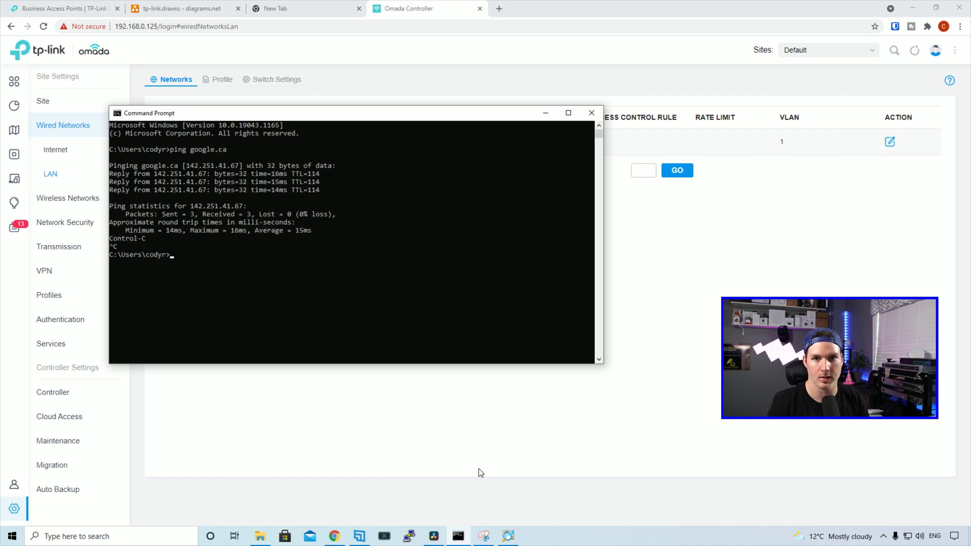
key("alt+Tab")
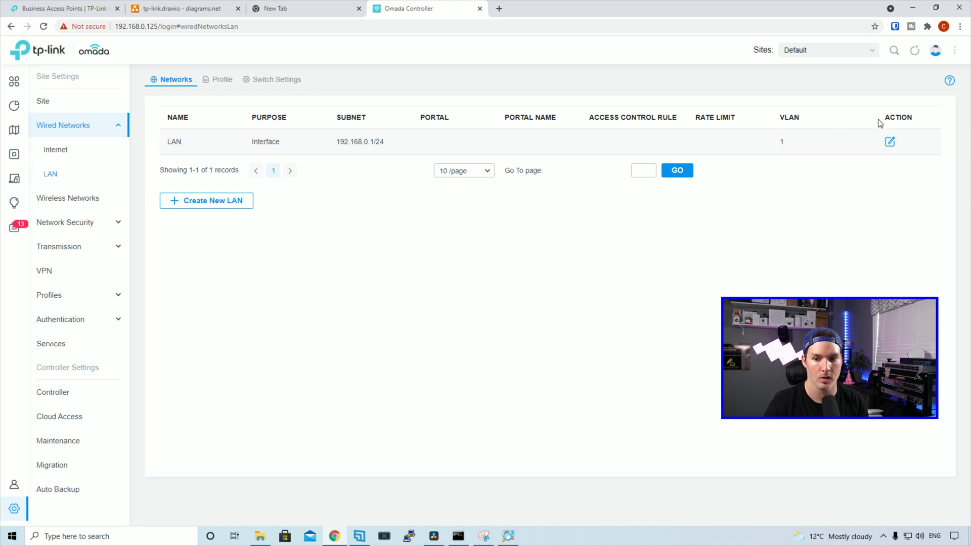
Edit the LAN gateway to 192.168.10.1/24, refresh the DHCP range to match, and save.
left_click(888, 145)
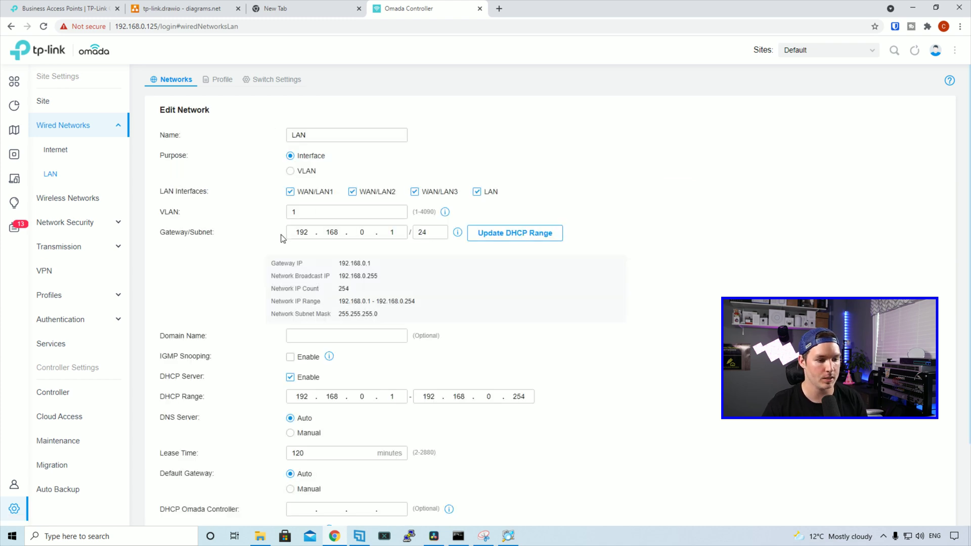
left_click(367, 233)
key("BackSpace")
type("10")
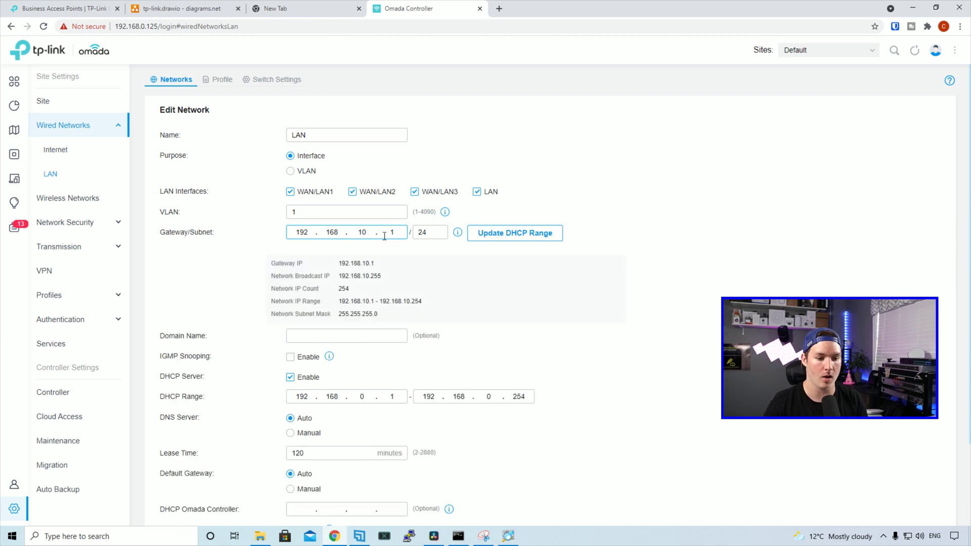
left_click(536, 236)
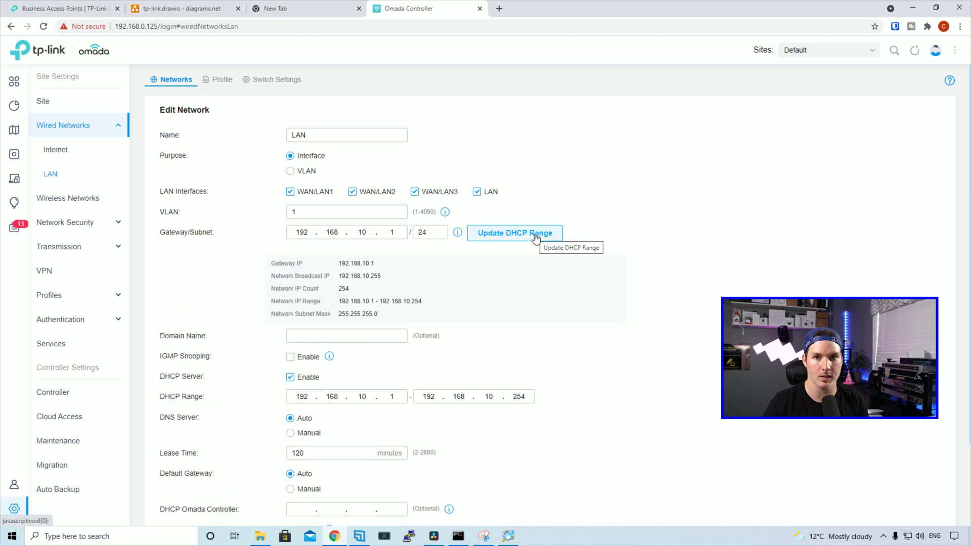
scroll(536, 237, "down", 2)
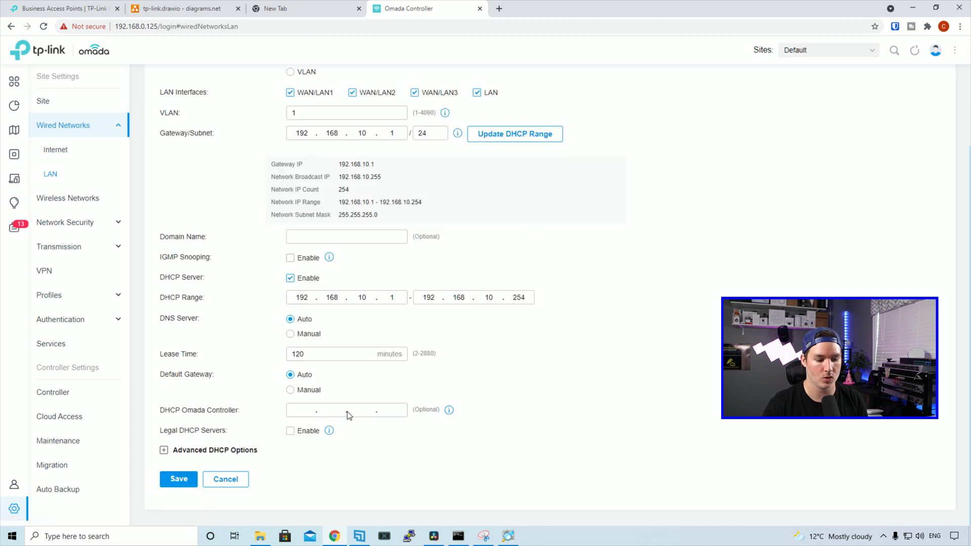
left_click(191, 488)
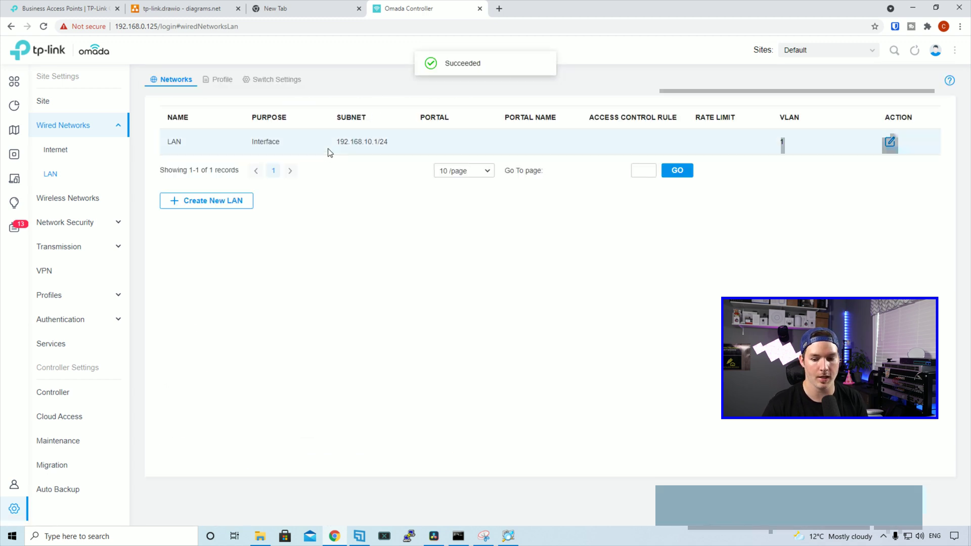
Release the PC's current IP lease with ipconfig /release.
left_click(460, 537)
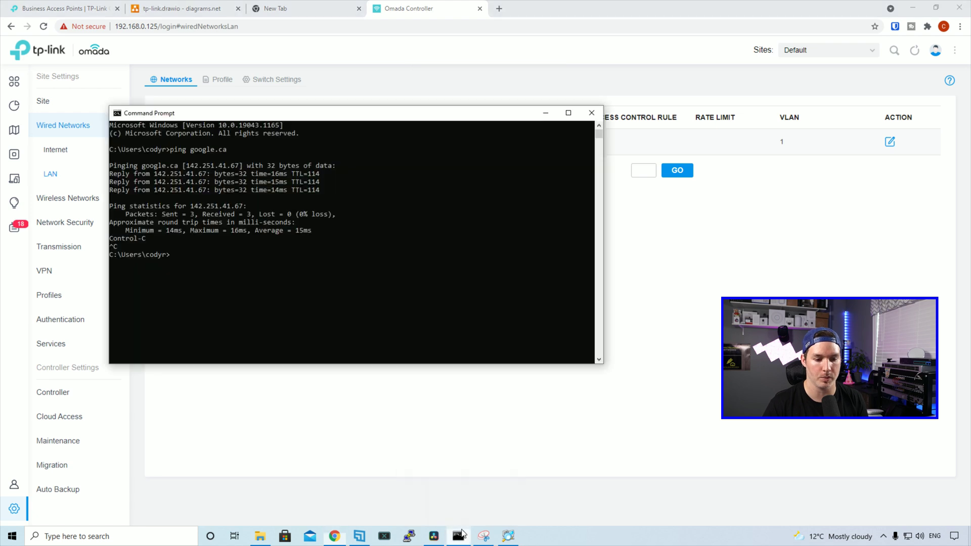
type("ipconfig ")
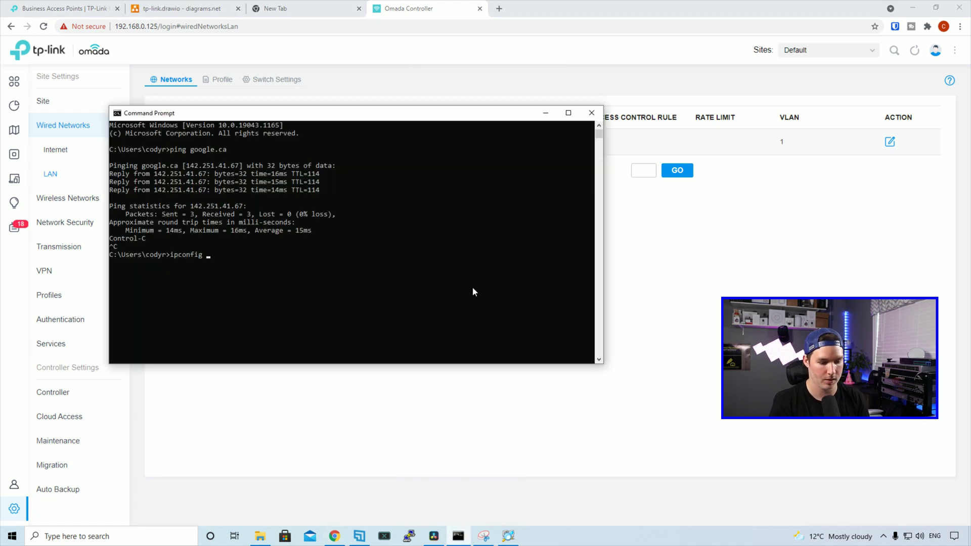
type("/release")
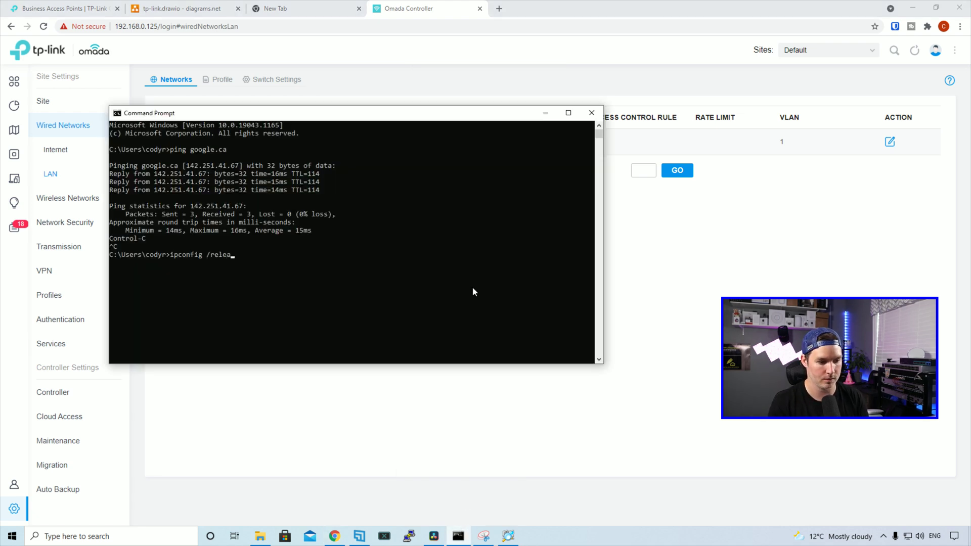
key("Return")
Run ipconfig /renew and highlight the new IPv4 address 192.168.10.207.
type("ipconfig")
key("BackSpace")
key("BackSpace")
key("BackSpace")
key("BackSpace")
key("BackSpace")
type("onfig /renew")
key("Return")
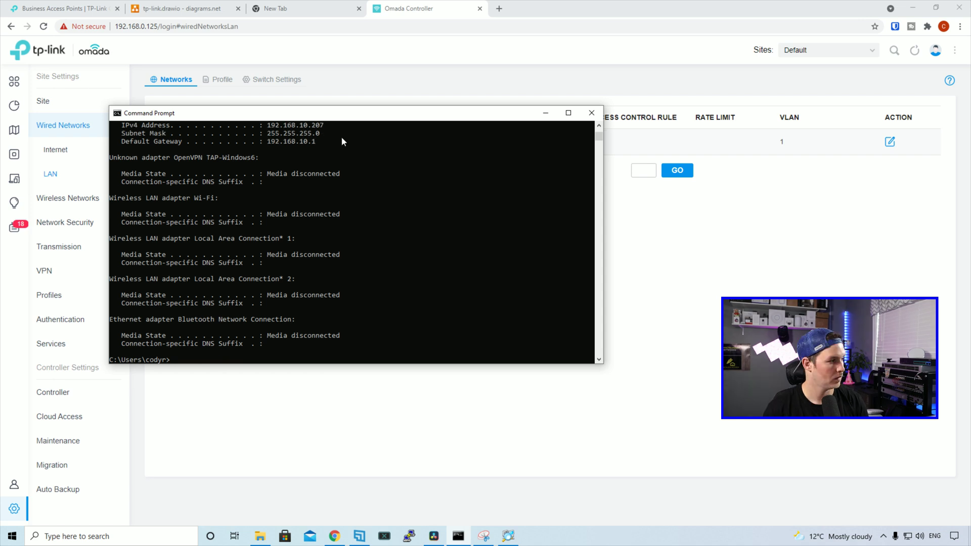
left_click_drag(267, 126, 321, 132)
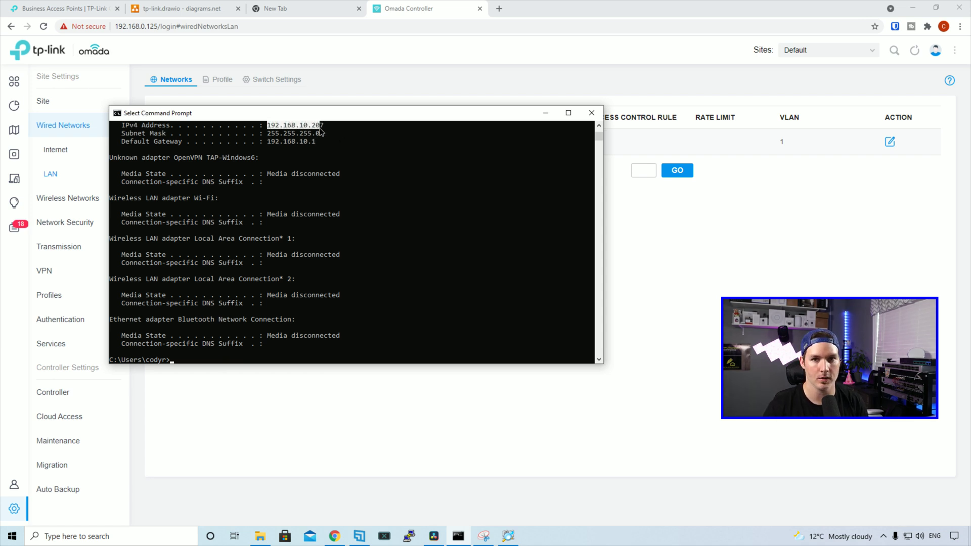